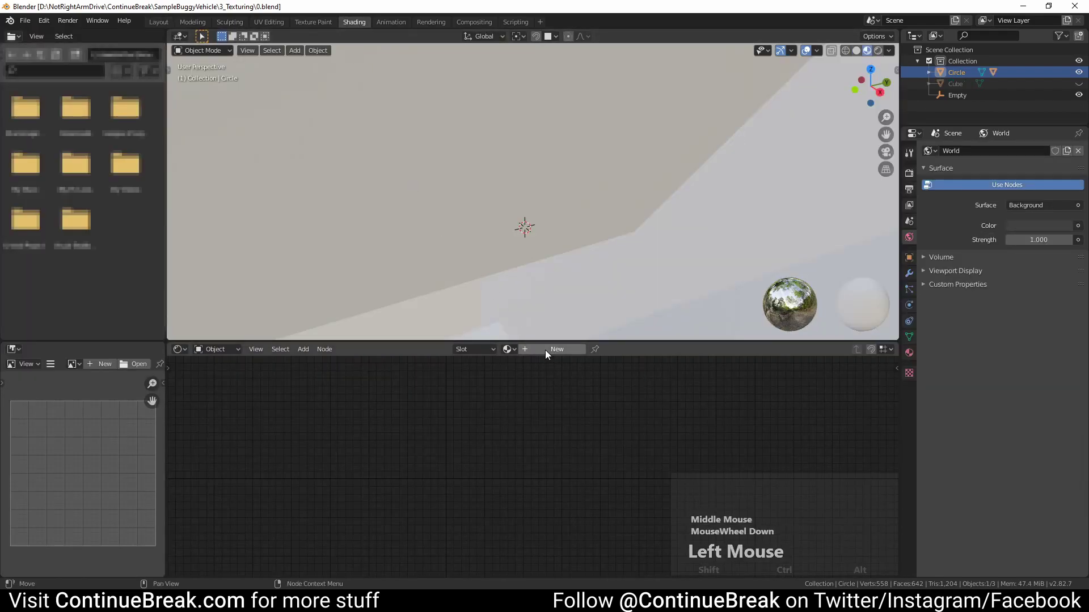
# Create a new material for the wheel and name it TextureMaterial.
pyautogui.click(546, 349)
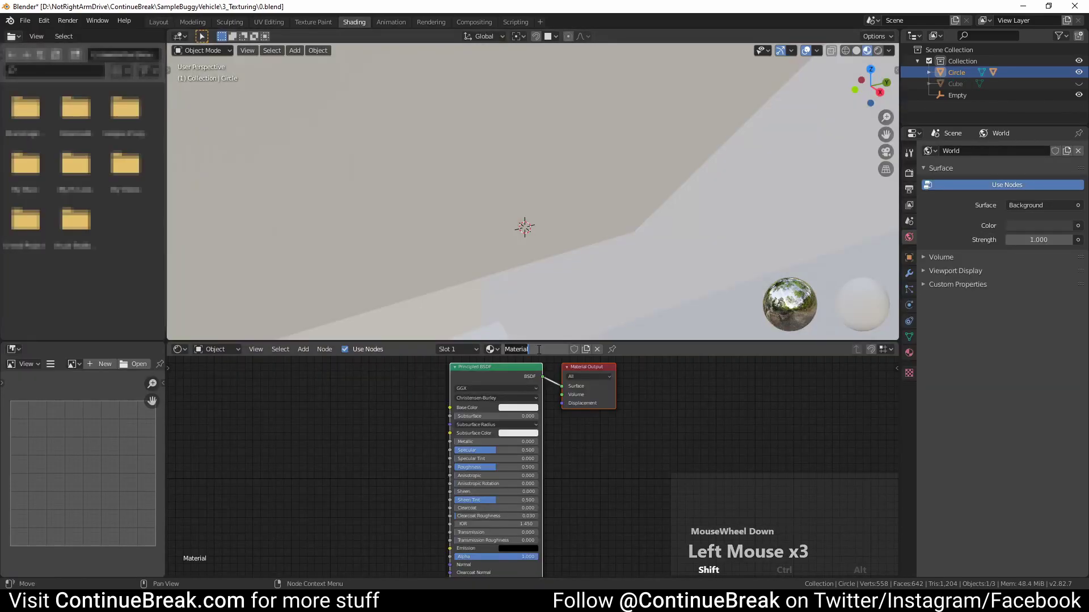
pyautogui.write('Texture')
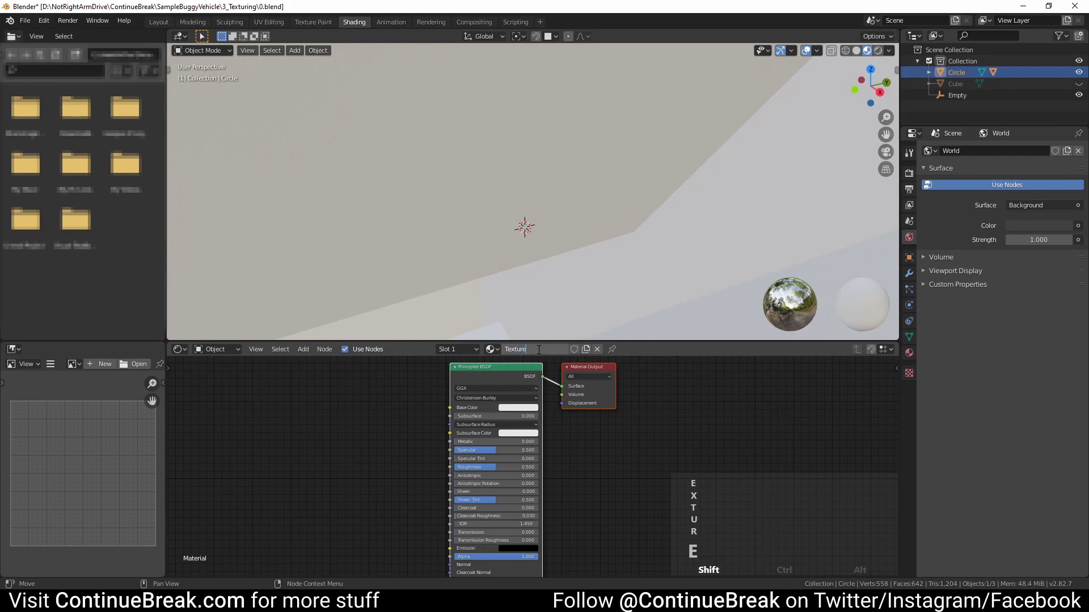
pyautogui.write('Material')
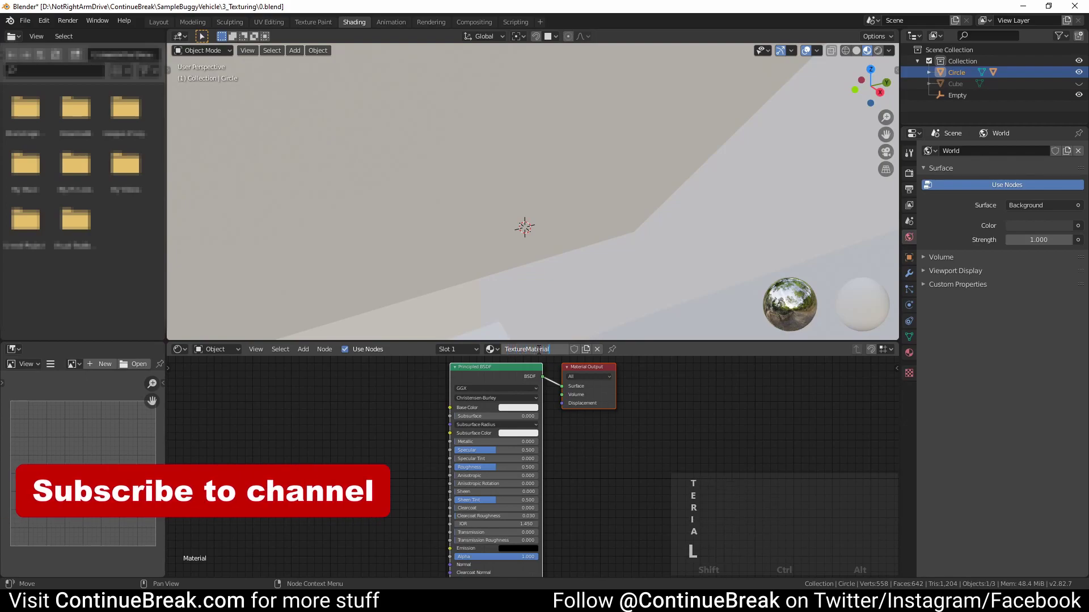
pyautogui.press('Return')
# Add an Image Texture node beside the Principled BSDF node.
pyautogui.scroll(3, 417, 430)
pyautogui.scroll(5, 397, 419)
pyautogui.moveTo(346, 393); pyautogui.dragTo(423, 430, button='middle')
pyautogui.click(302, 349)
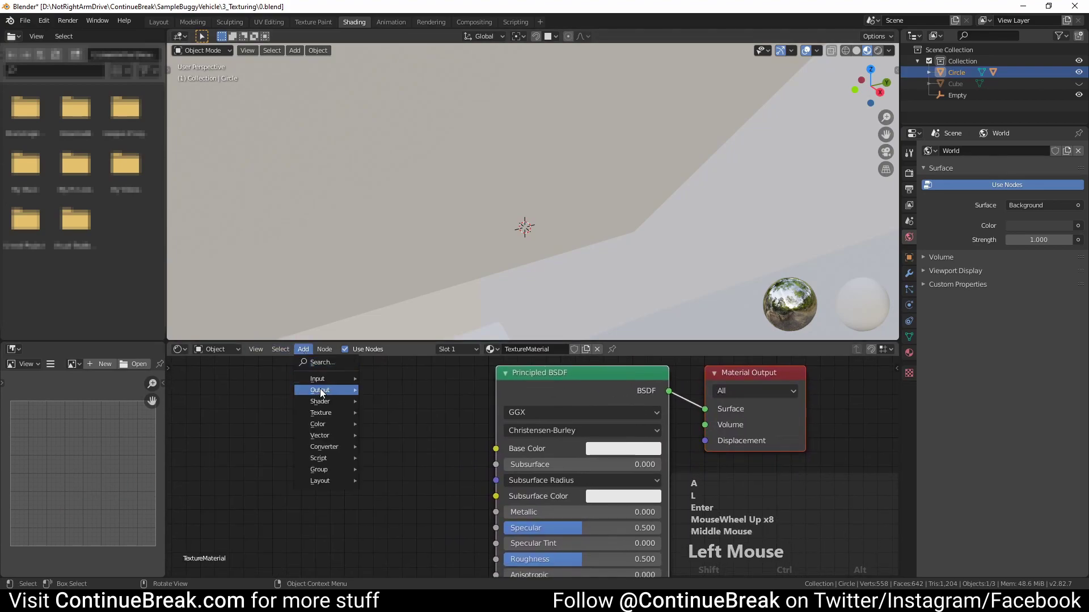
pyautogui.moveTo(329, 413)
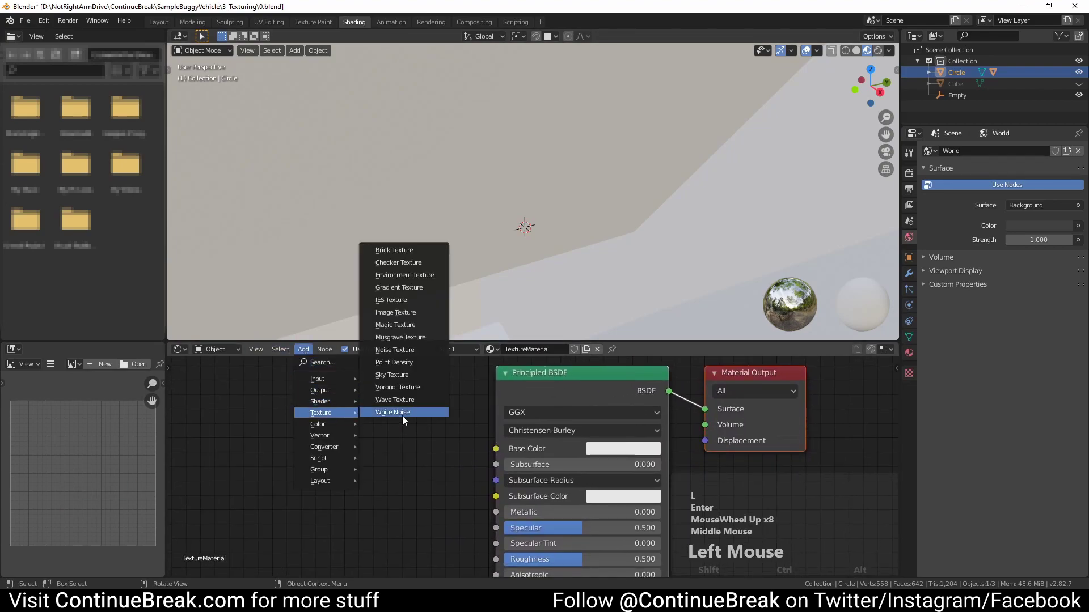
pyautogui.click(396, 312)
pyautogui.click(297, 381)
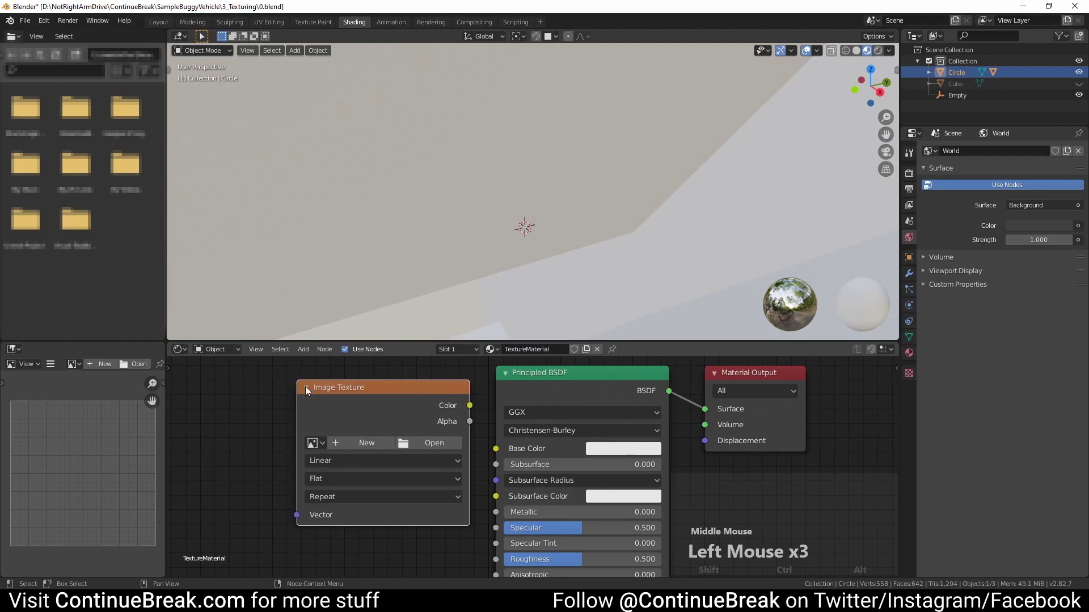
# Load VehicleTexture.png into the Image Texture node.
pyautogui.click(434, 443)
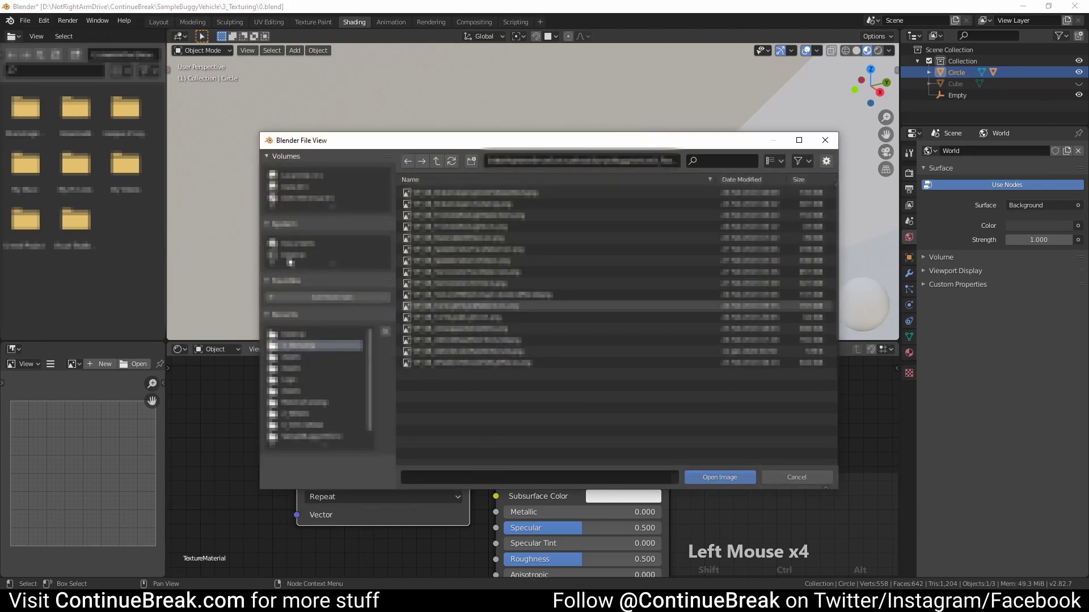
pyautogui.click(293, 334)
pyautogui.click(448, 192)
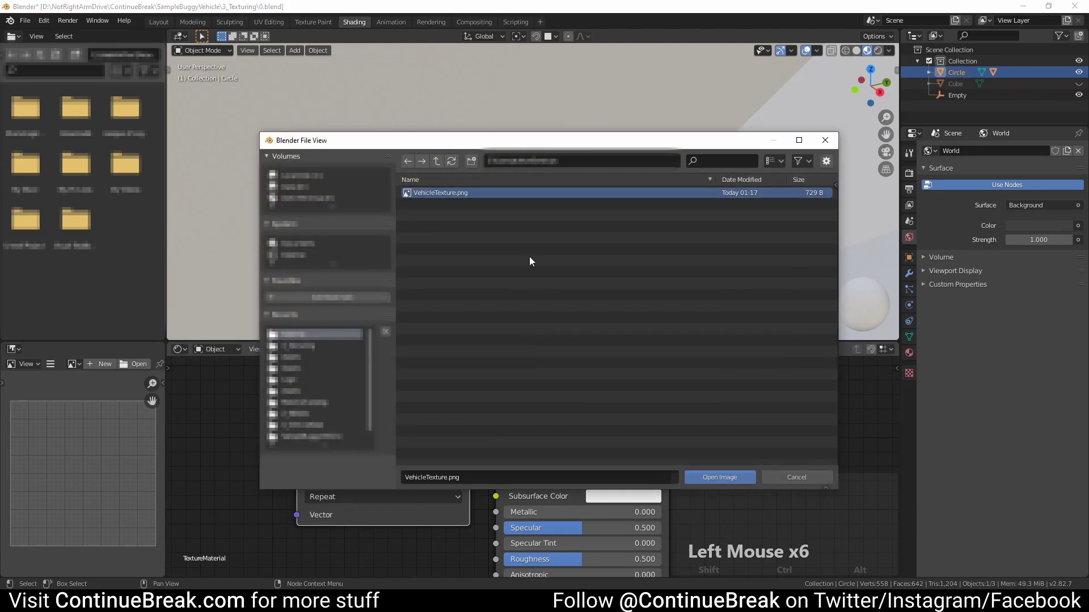
pyautogui.click(722, 476)
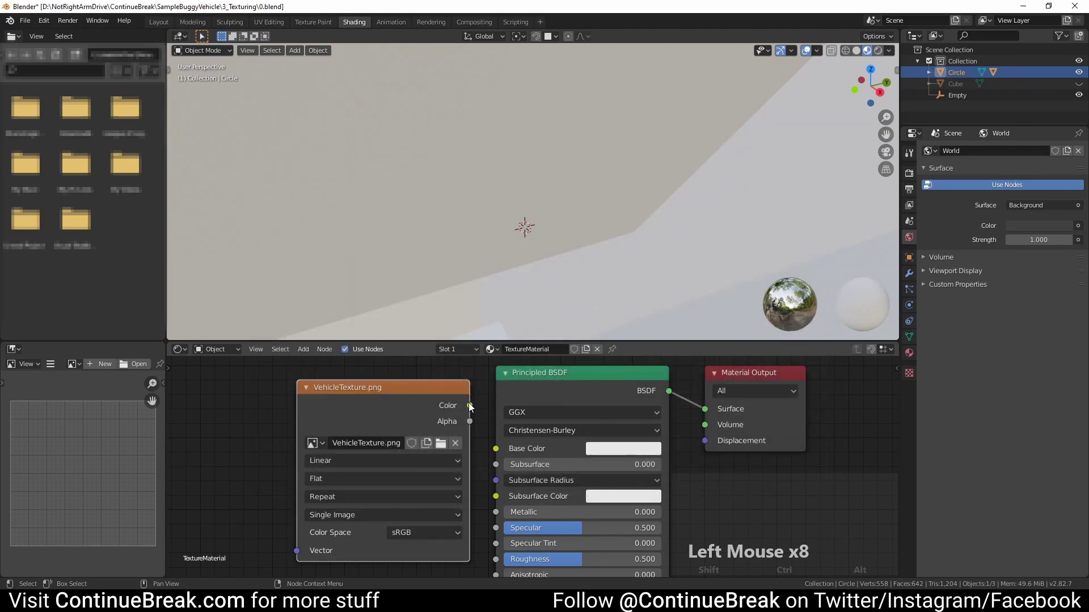
# Connect the image texture's Color output to the Principled BSDF's Base Color input.
pyautogui.moveTo(497, 452); pyautogui.dragTo(496, 448)
pyautogui.scroll(-12, 485, 247)
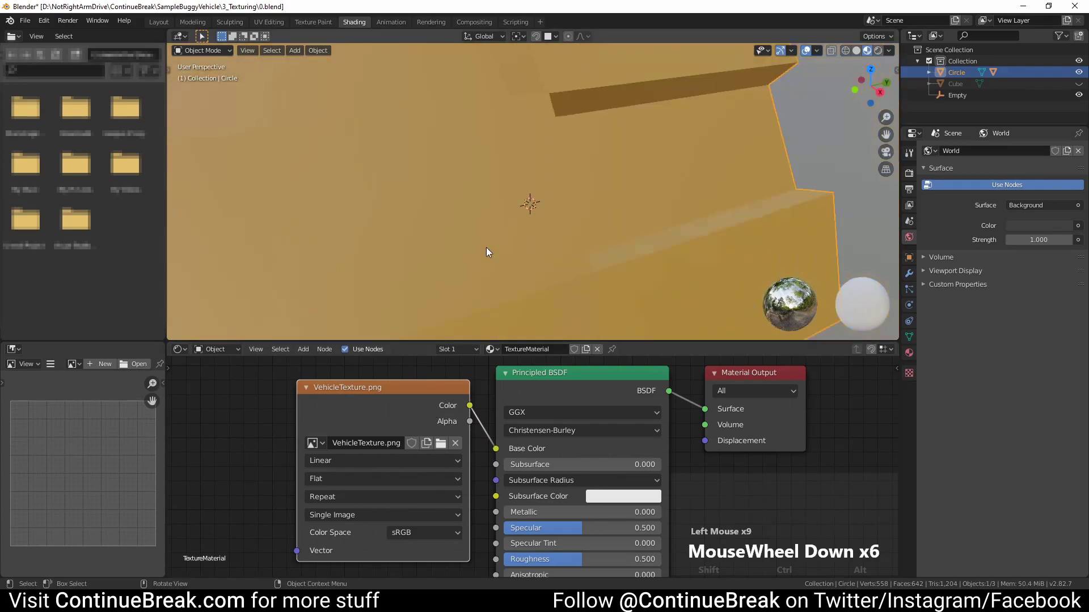
pyautogui.moveTo(502, 239); pyautogui.dragTo(543, 262, button='middle')
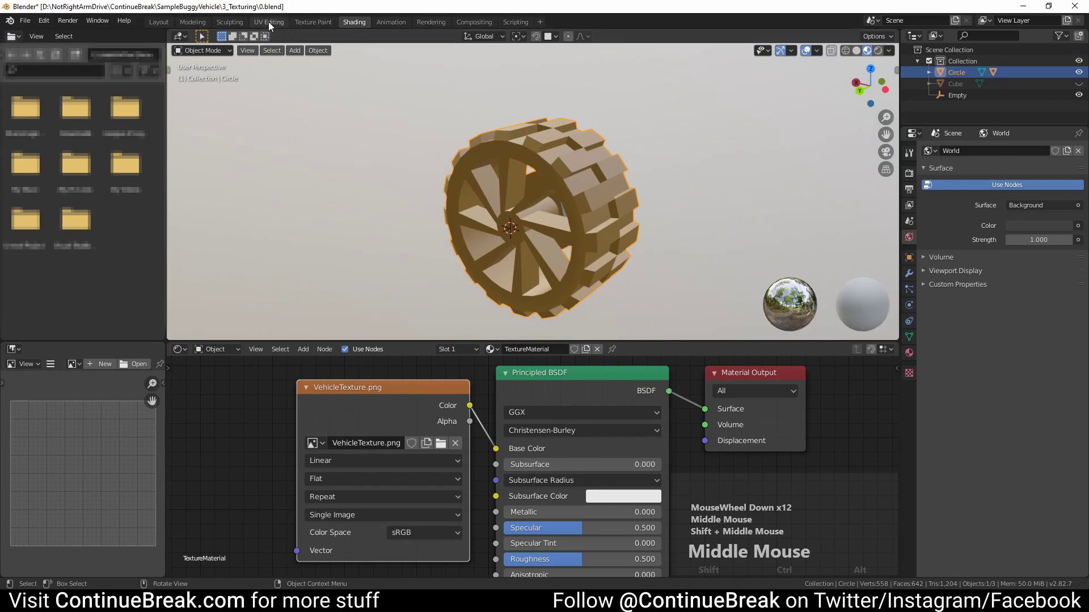
# Unwrap the whole wheel mesh in the UV Editing workspace and show it in Material Preview shading.
pyautogui.click(269, 22)
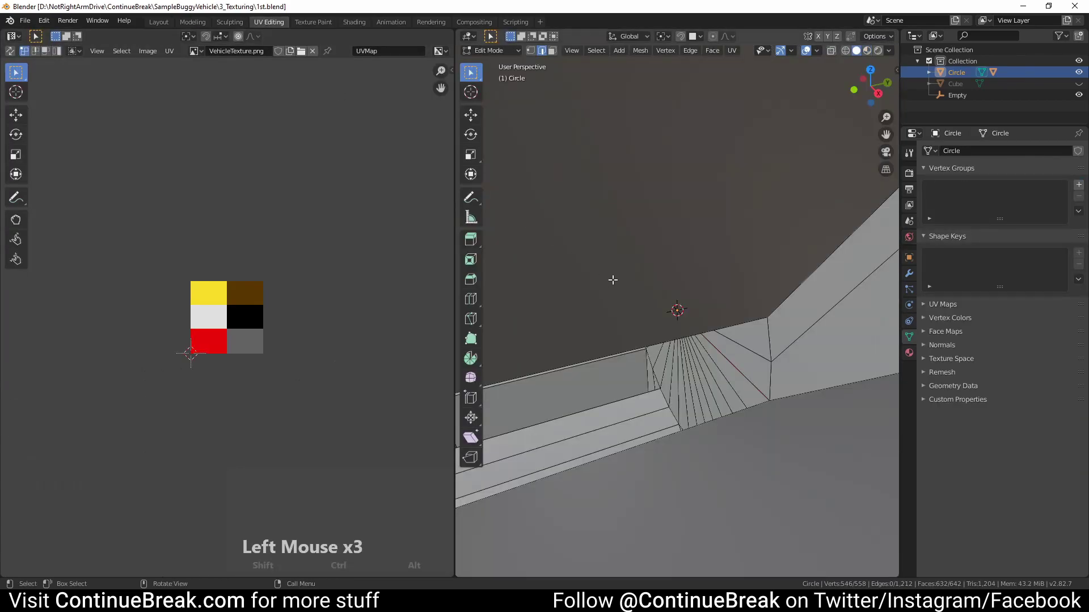
pyautogui.scroll(-11, 660, 309)
pyautogui.moveTo(660, 310); pyautogui.dragTo(581, 303, button='middle')
pyautogui.press('a')
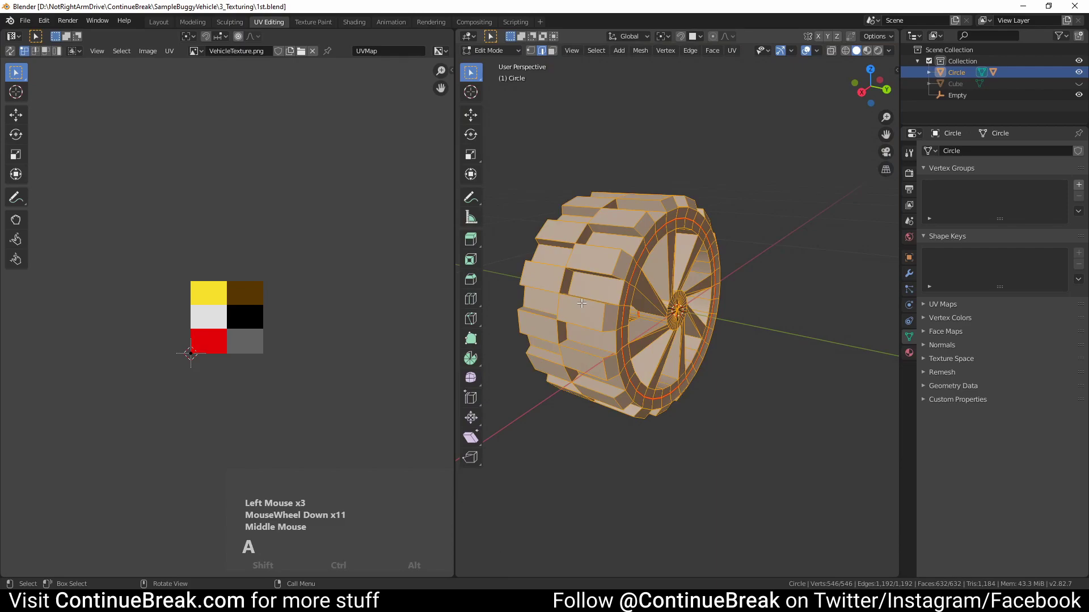
pyautogui.press('u')
pyautogui.click(581, 303)
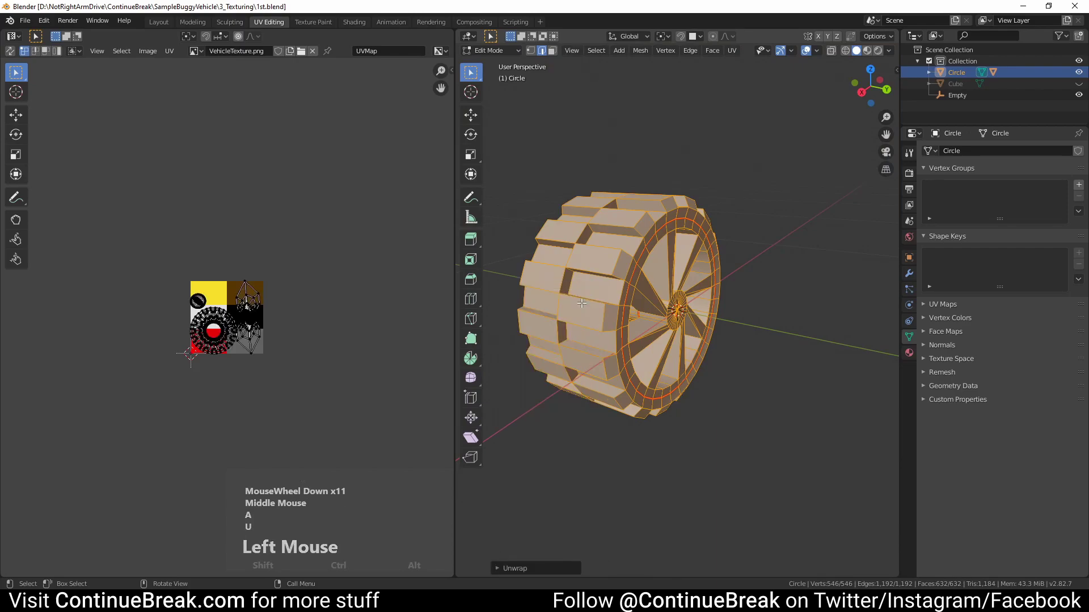
pyautogui.click(868, 51)
pyautogui.keyDown('shift'); pyautogui.moveTo(652, 272); pyautogui.dragTo(659, 269, button='middle'); pyautogui.keyUp('shift')
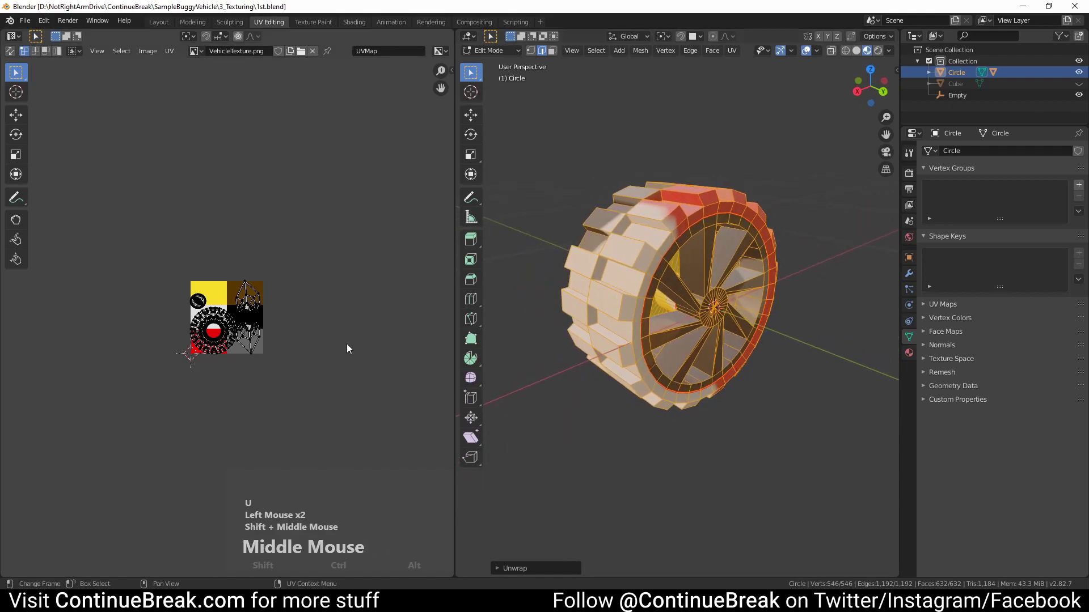
# Select the tyre's linked geometry on the wheel, delimited by Seam.
pyautogui.scroll(5, 280, 333)
pyautogui.keyDown('shift'); pyautogui.moveTo(320, 331); pyautogui.dragTo(313, 300, button='middle'); pyautogui.keyUp('shift')
pyautogui.scroll(1, 618, 285)
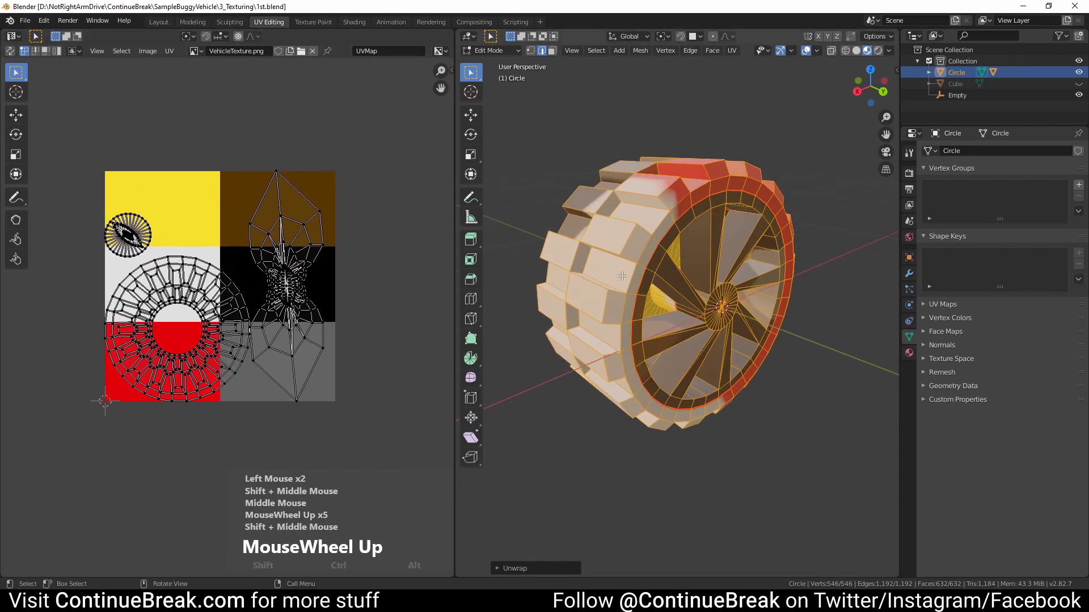
pyautogui.click(618, 284)
pyautogui.press('l')
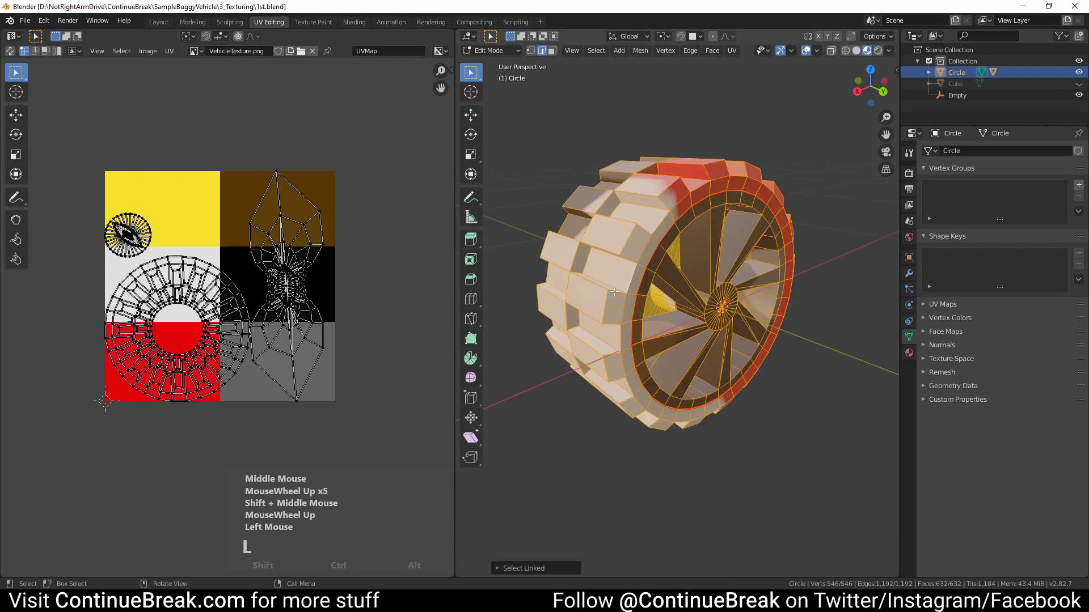
pyautogui.click(515, 567)
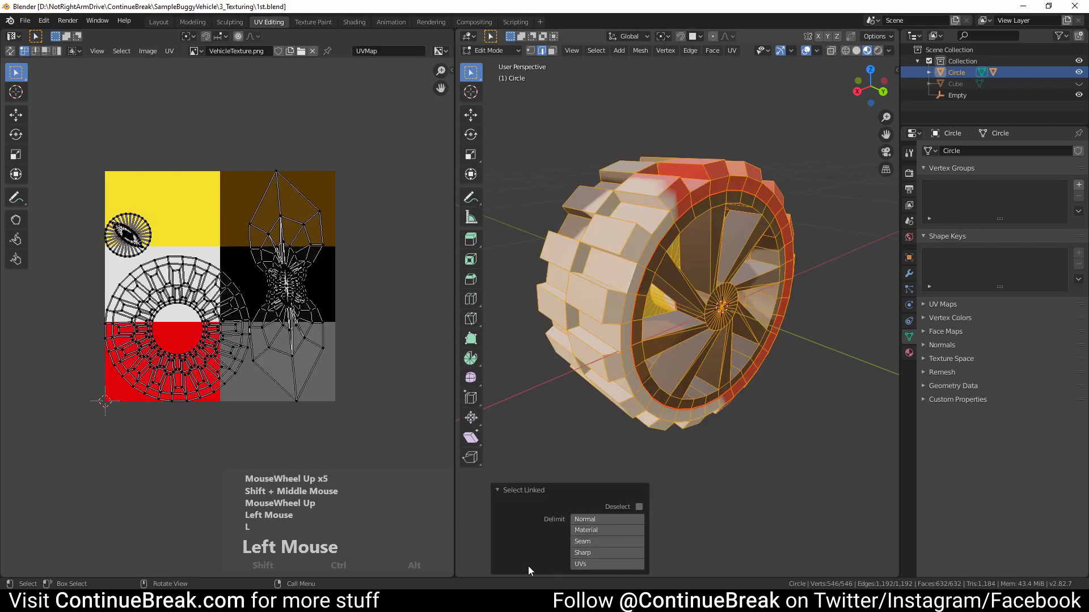
pyautogui.click(593, 540)
# Scale down the tyre's UVs and move them onto the black swatch of the texture.
pyautogui.moveTo(281, 221); pyautogui.dragTo(73, 446)
pyautogui.scroll(4, 238, 362)
pyautogui.keyDown('shift'); pyautogui.moveTo(295, 352); pyautogui.dragTo(333, 359, button='middle'); pyautogui.keyUp('shift')
pyautogui.press('s')
pyautogui.click(296, 391)
pyautogui.press('g')
pyautogui.click(449, 341)
pyautogui.press('s')
pyautogui.click(445, 341)
# Select the linked rim and spokes, shrink their UVs and place them on the white swatch.
pyautogui.click(722, 307)
pyautogui.press('l')
pyautogui.press('a')
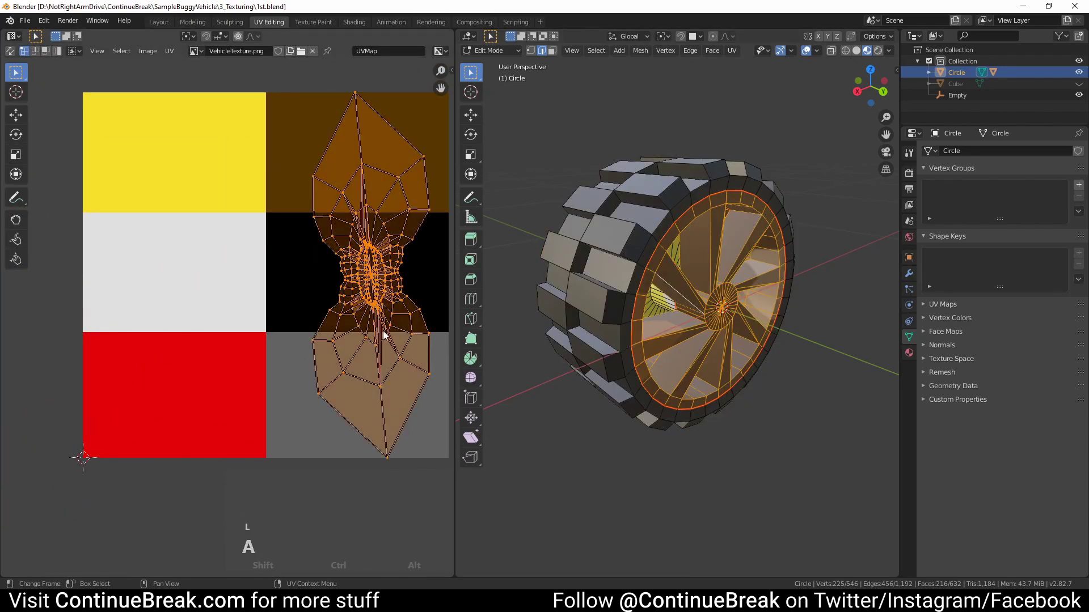
pyautogui.press('s')
pyautogui.press('s')
pyautogui.click(401, 298)
pyautogui.press('g')
pyautogui.click(225, 292)
# Select the linked disc inside the wheel and move its UVs onto the dark grey swatch.
pyautogui.moveTo(513, 312); pyautogui.dragTo(664, 306, button='middle')
pyautogui.click(662, 322)
pyautogui.press('l')
pyautogui.press('a')
pyautogui.press('g')
pyautogui.click(422, 443)
# Leave wheel editing and put the small block beside the disc into Edit Mode with all its geometry selected.
pyautogui.moveTo(567, 227); pyautogui.dragTo(604, 193, button='middle')
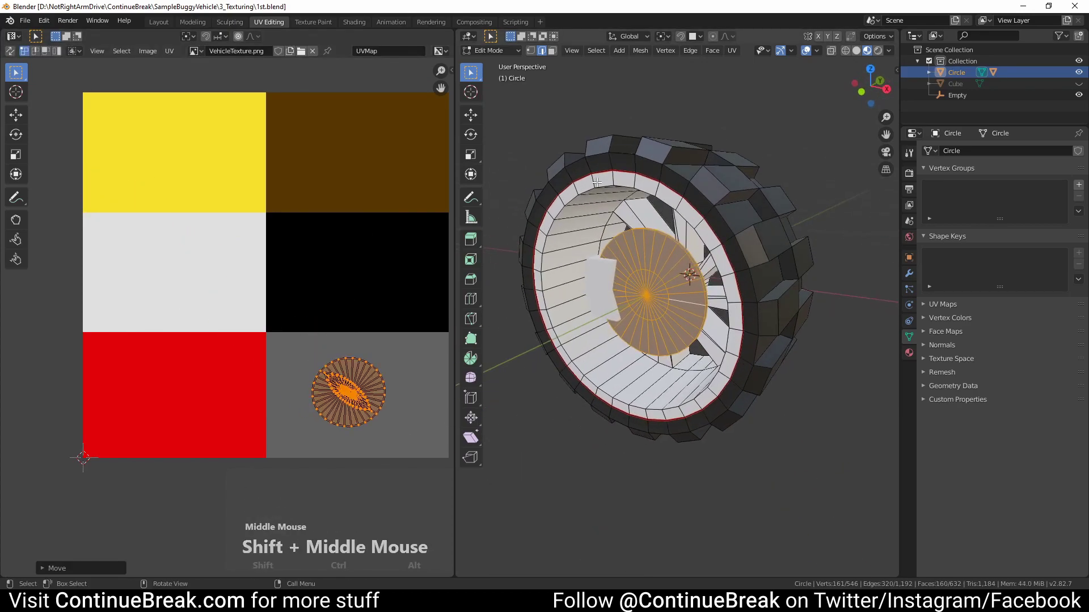
pyautogui.click(490, 49)
pyautogui.click(494, 66)
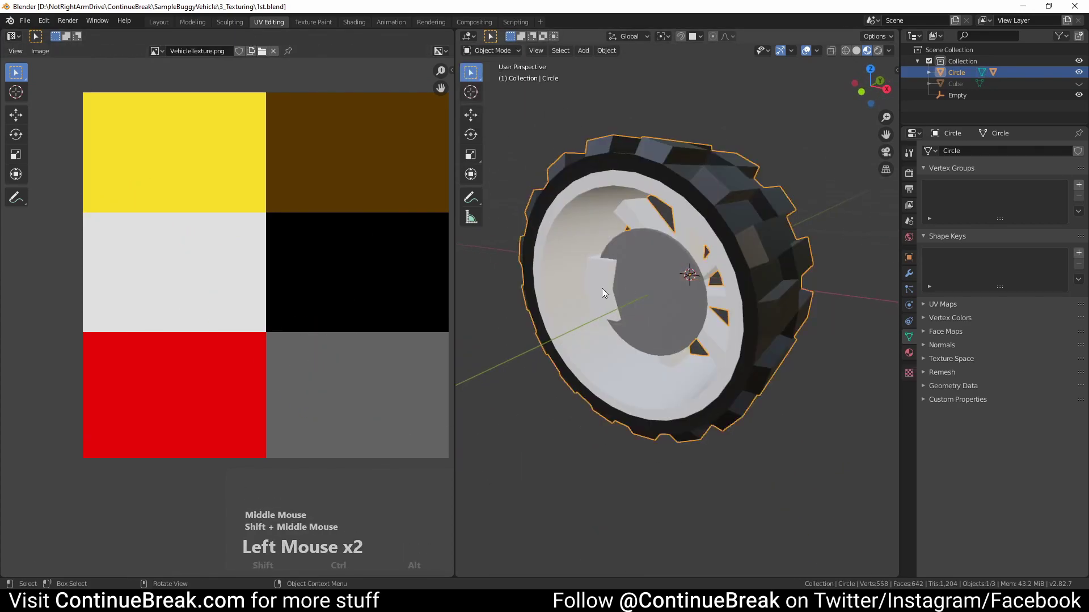
pyautogui.click(601, 288)
pyautogui.click(490, 50)
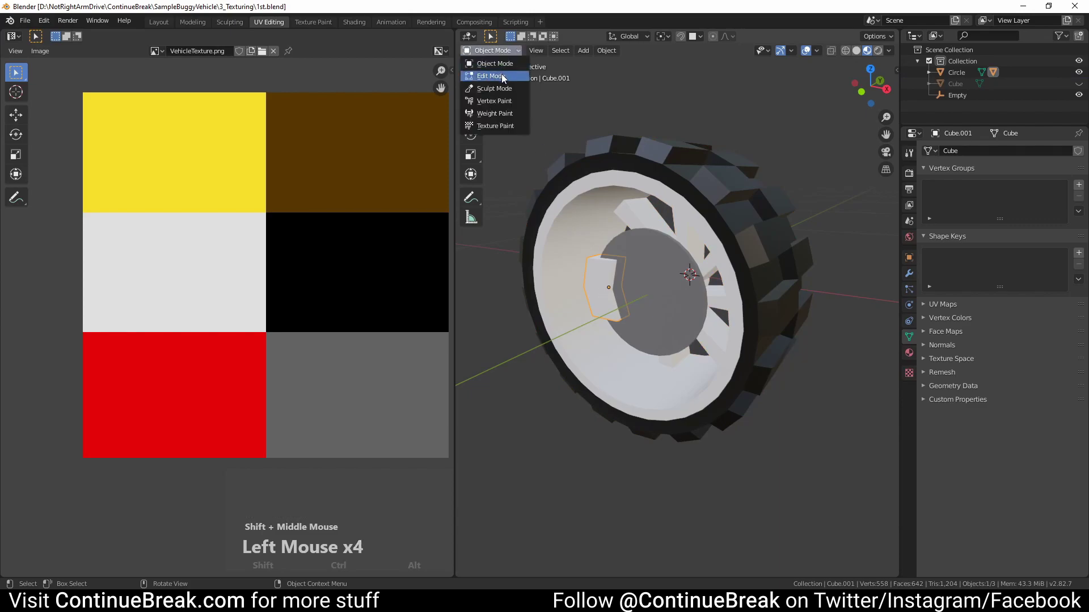
pyautogui.click(492, 62)
pyautogui.click(601, 277)
pyautogui.scroll(-6, 397, 292)
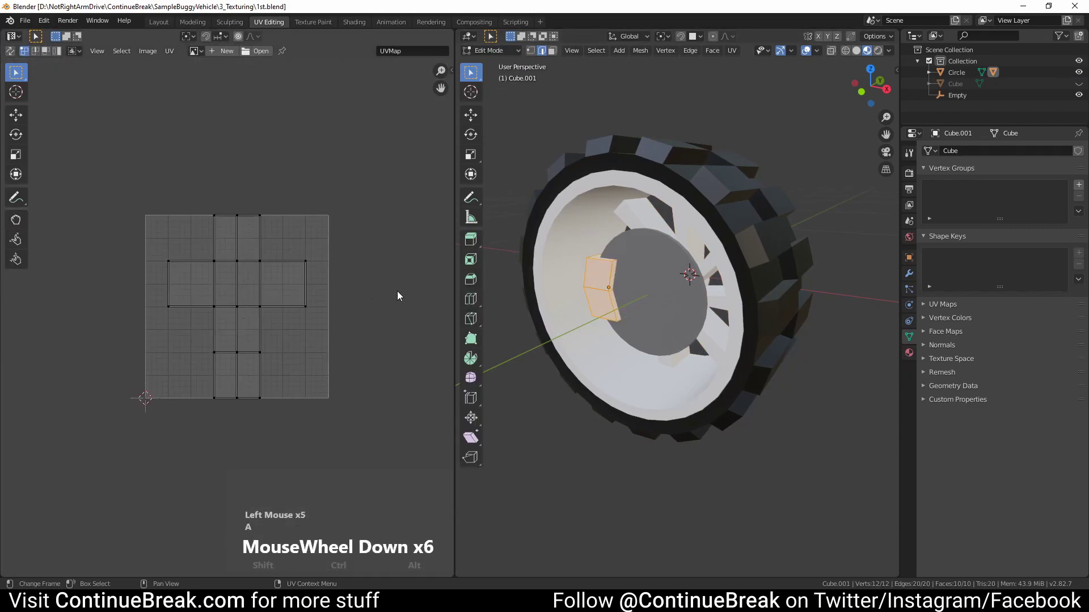
# Assign the existing TextureMaterial to the small block.
pyautogui.click(909, 352)
pyautogui.click(929, 199)
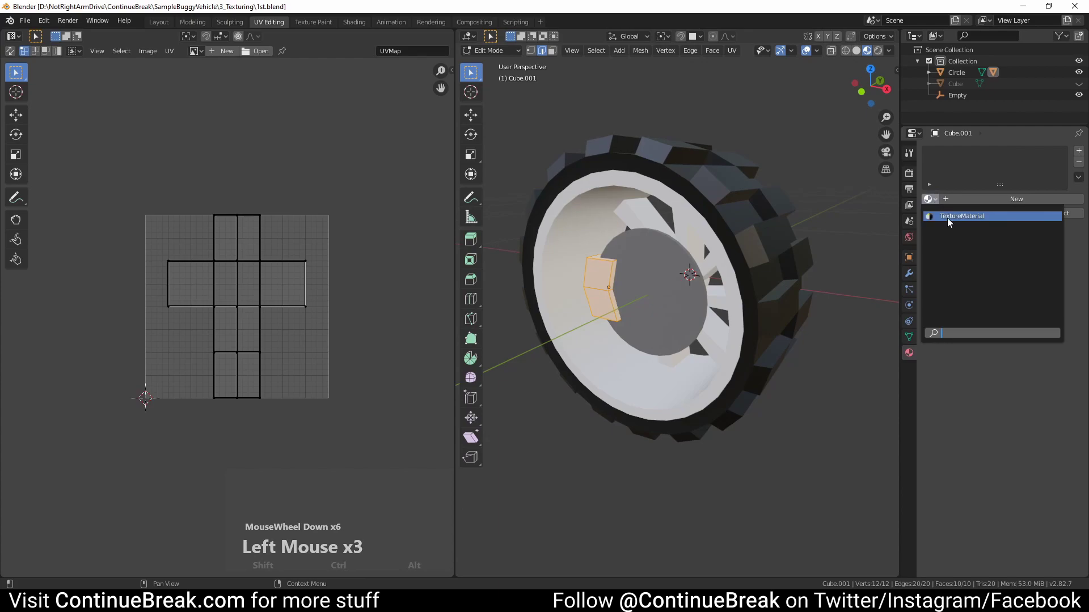
pyautogui.click(947, 219)
# Select all of the block's UVs, scale them down and move them onto the red swatch.
pyautogui.moveTo(652, 283); pyautogui.dragTo(677, 286, button='middle')
pyautogui.click(601, 292)
pyautogui.click(601, 292)
pyautogui.press('a')
pyautogui.scroll(4, 230, 318)
pyautogui.press('a')
pyautogui.press('s')
pyautogui.click(254, 284)
pyautogui.press('g')
pyautogui.click(195, 363)
pyautogui.moveTo(567, 341)
pyautogui.mouseDown(button='middle')
pyautogui.moveTo(647, 331)
pyautogui.moveTo(572, 335)
pyautogui.mouseUp(button='middle')
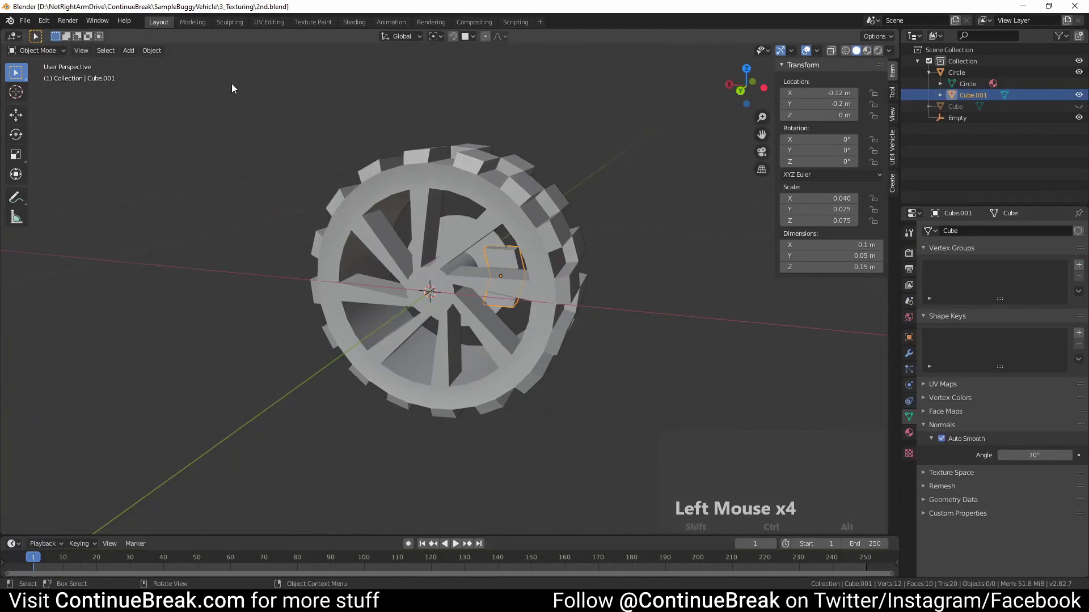
# Set the wheel's location to X 0.95 m, Y 1.3 m and Z -0.1 m.
pyautogui.click(573, 280)
pyautogui.moveTo(572, 280); pyautogui.dragTo(614, 310, button='middle')
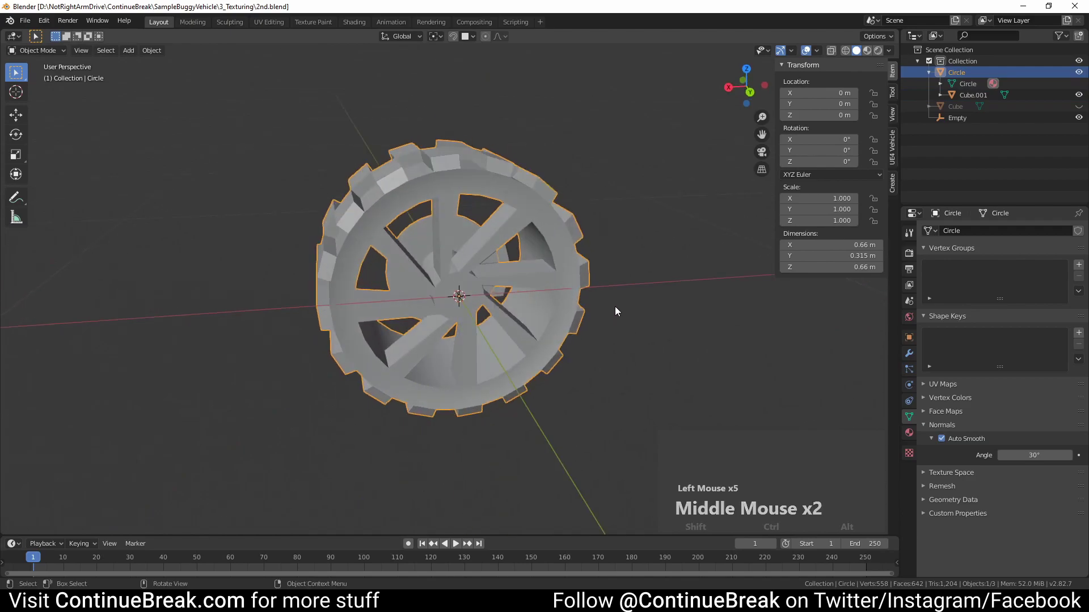
pyautogui.click(818, 93)
pyautogui.write('0.95')
pyautogui.press('Tab')
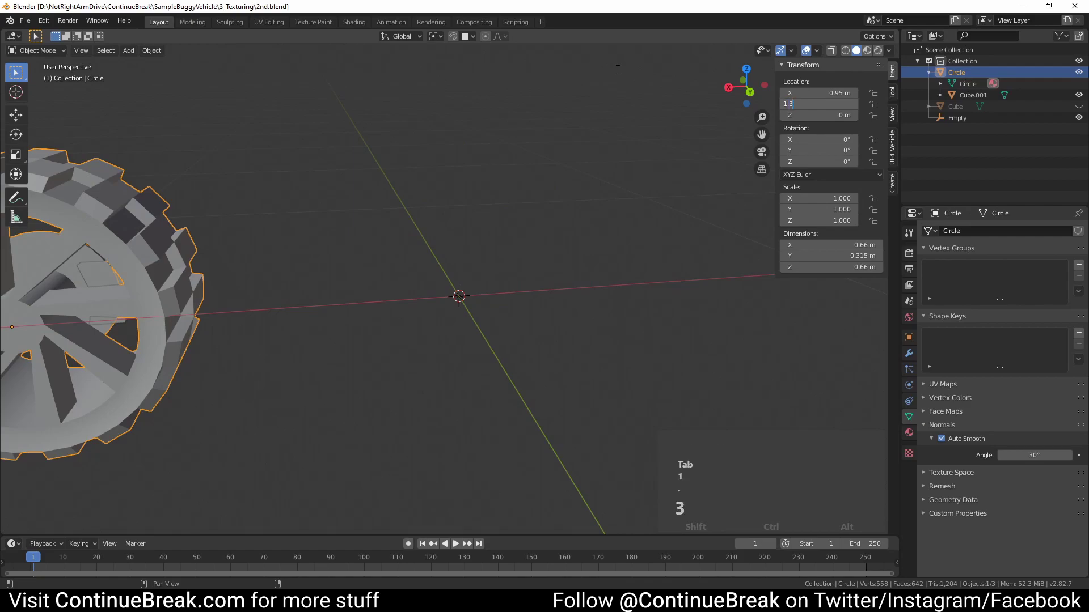
pyautogui.press('Return')
pyautogui.click(797, 117)
pyautogui.write('-0.1')
pyautogui.press('Return')
# Duplicate the wheel together with its small inner block and place the copy beside the original.
pyautogui.click(516, 287)
pyautogui.moveTo(517, 286); pyautogui.dragTo(447, 272, button='middle')
pyautogui.scroll(-5, 413, 292)
pyautogui.click(421, 241)
pyautogui.keyDown('shift'); pyautogui.click(408, 229); pyautogui.keyUp('shift')
pyautogui.scroll(3, 427, 251)
pyautogui.scroll(-1, 398, 267)
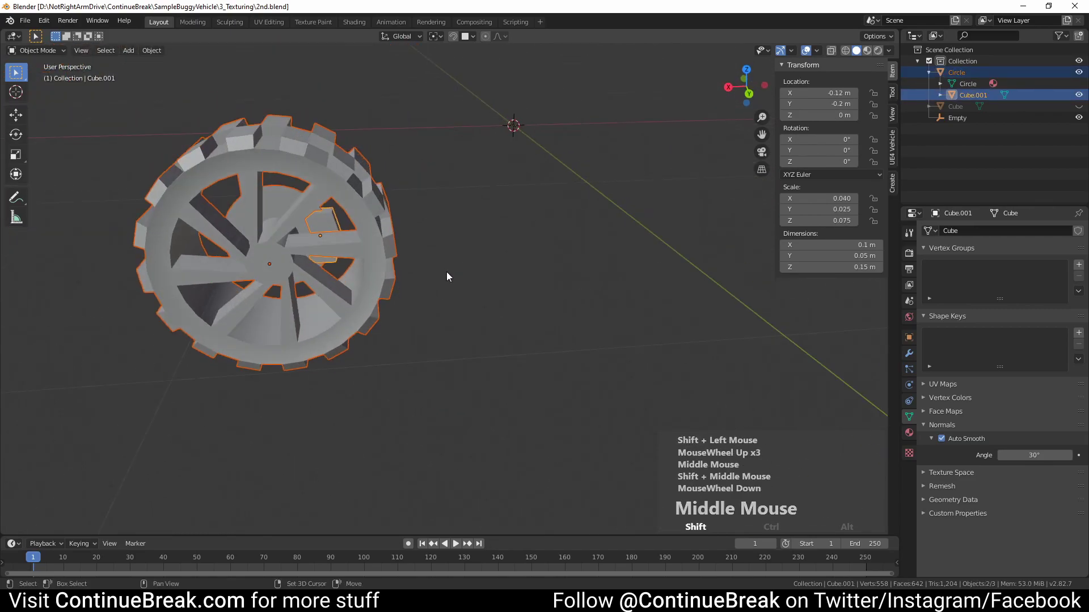
pyautogui.hotkey('shift', 'd')
pyautogui.press('g')
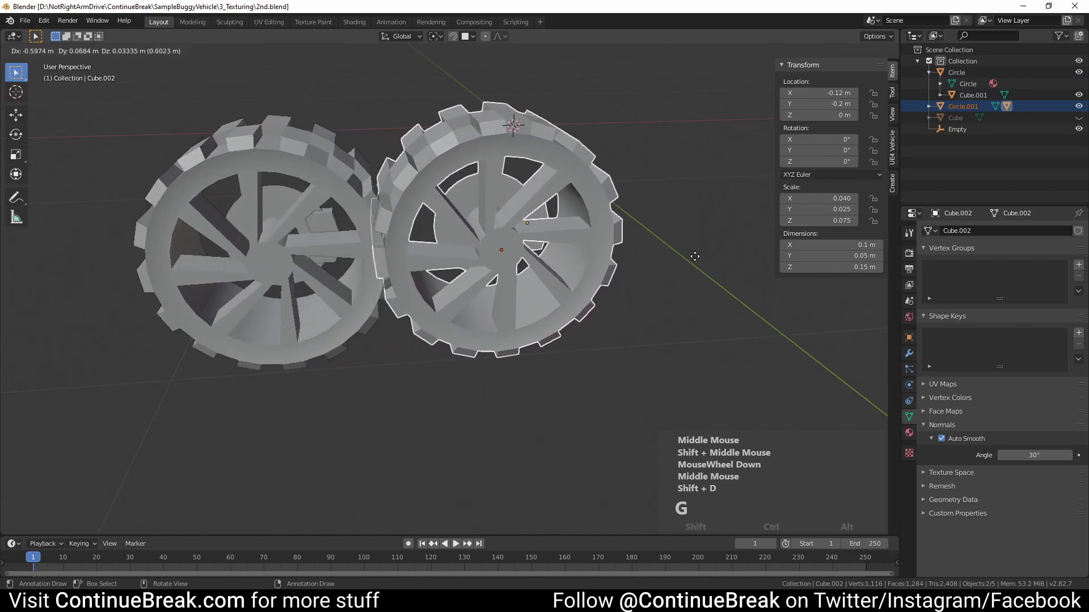
pyautogui.click(746, 259)
# Set the duplicated wheel's location to X -1.1 m, Y 1.45 m and Z -0.1 m.
pyautogui.click(672, 268)
pyautogui.click(669, 267)
pyautogui.moveTo(662, 266); pyautogui.dragTo(688, 309, button='middle')
pyautogui.scroll(-1, 687, 305)
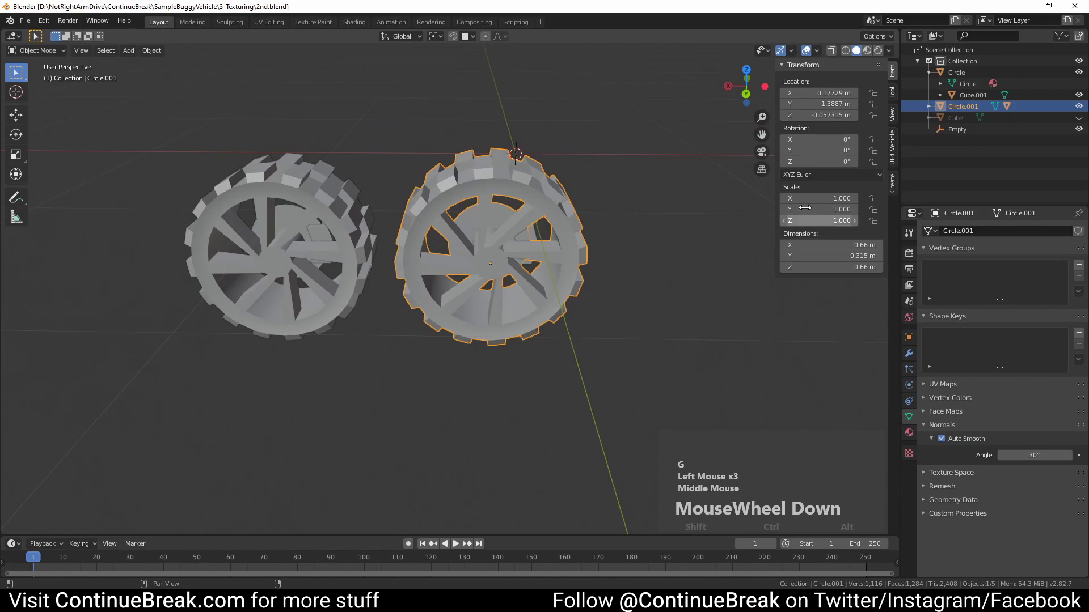
pyautogui.click(805, 92)
pyautogui.write('-1.1')
pyautogui.press('Tab')
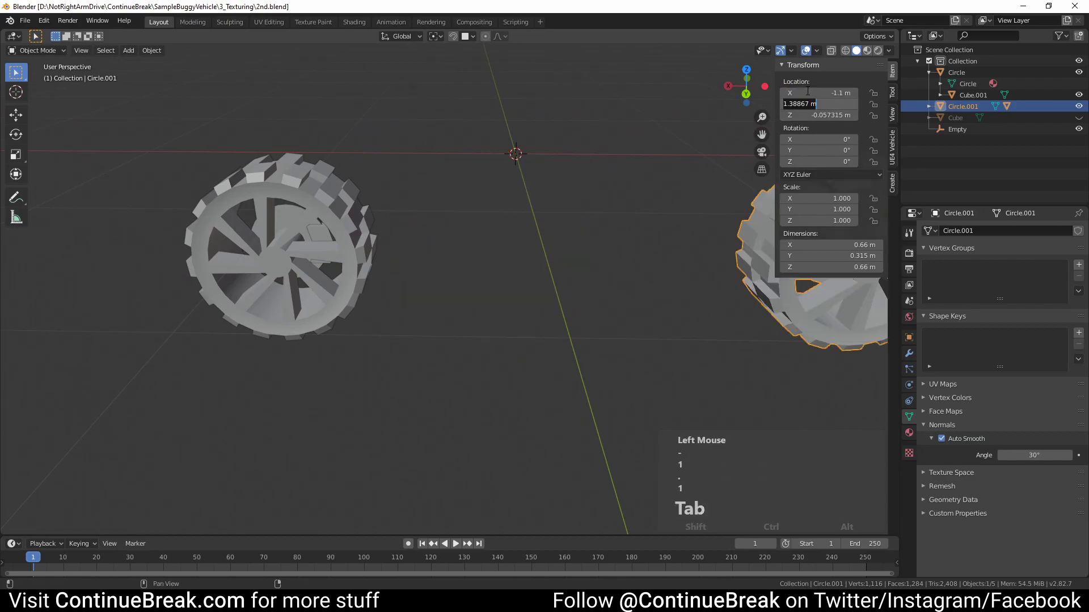
pyautogui.write('1.45')
pyautogui.press('Tab')
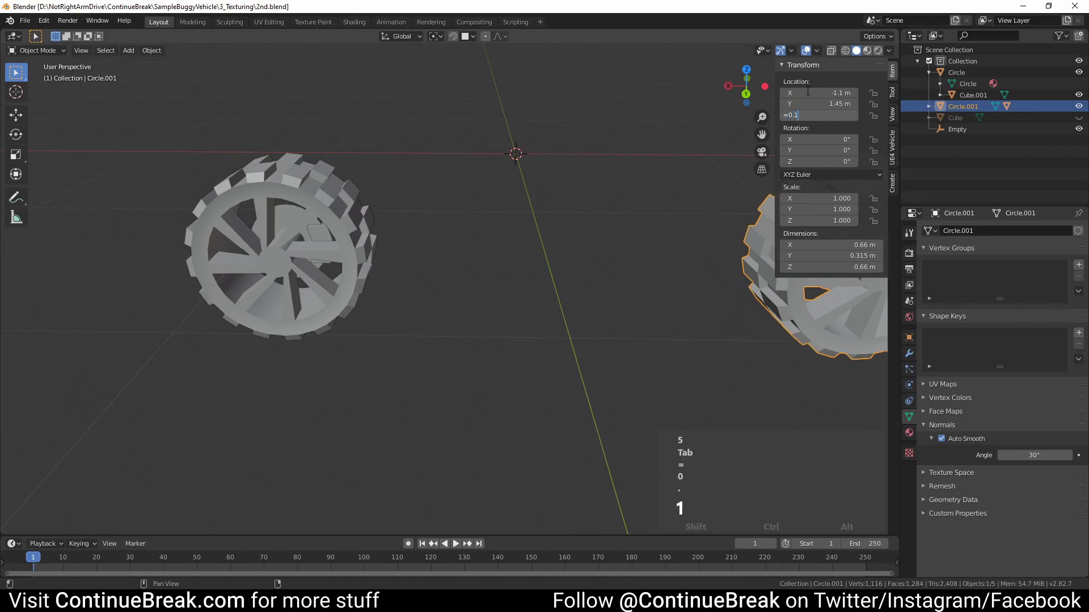
pyautogui.write('=')
pyautogui.press('BackSpace')
pyautogui.write('-0.1')
pyautogui.press('Return')
# Set the transform pivot point to the 3D Cursor with the duplicated wheel selected.
pyautogui.moveTo(467, 282)
pyautogui.mouseDown(button='middle')
pyautogui.moveTo(488, 299)
pyautogui.moveTo(460, 294)
pyautogui.mouseUp(button='middle')
pyautogui.scroll(-3, 464, 294)
pyautogui.moveTo(465, 295)
pyautogui.mouseDown(button='middle')
pyautogui.moveTo(478, 285)
pyautogui.moveTo(432, 271)
pyautogui.mouseUp(button='middle')
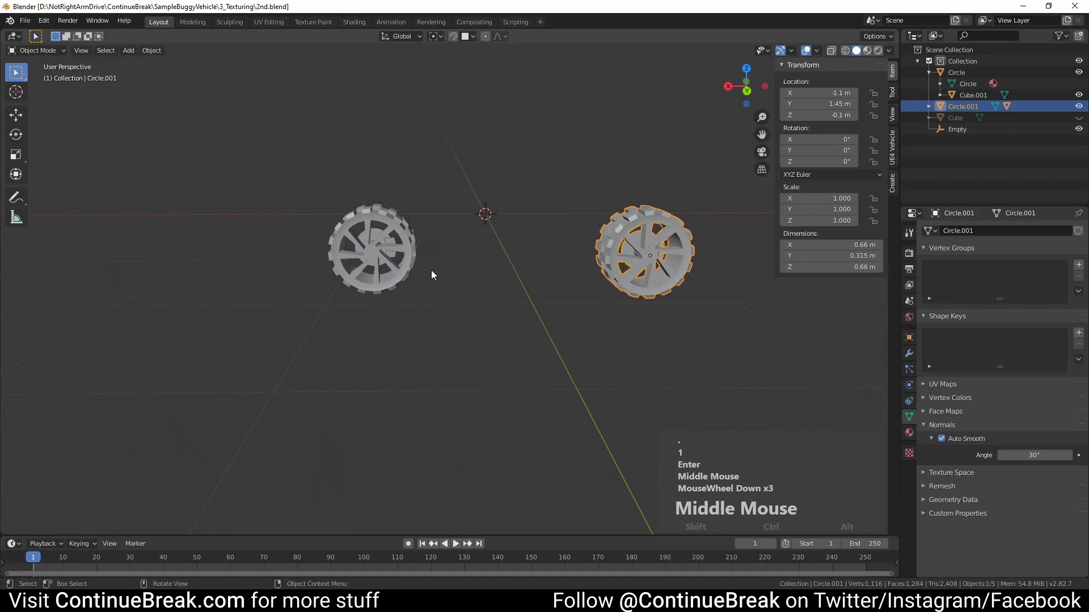
pyautogui.click(409, 269)
pyautogui.click(619, 277)
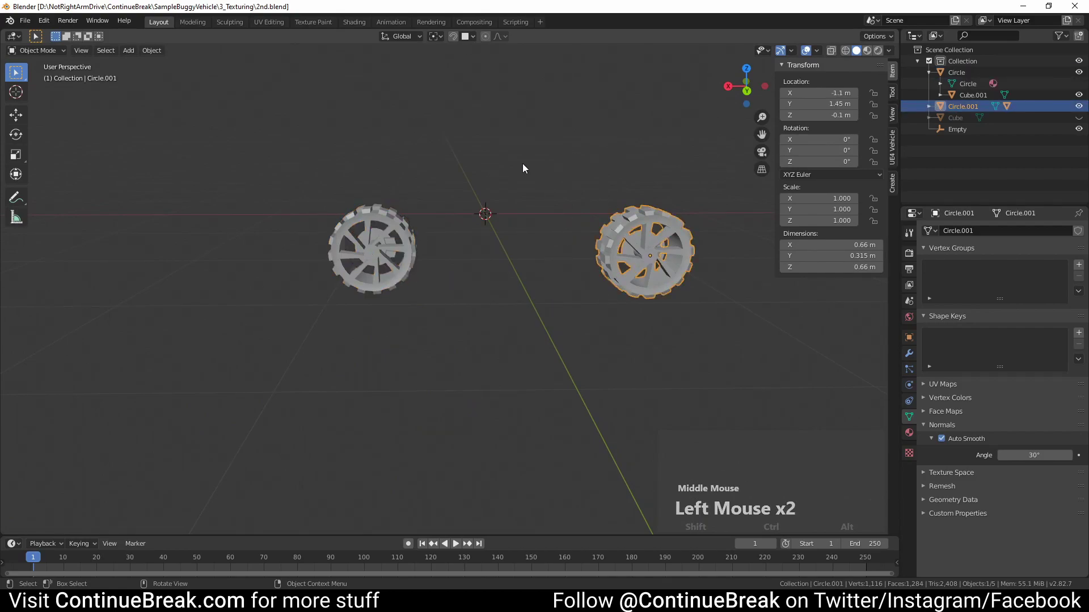
pyautogui.click(434, 36)
pyautogui.click(447, 62)
pyautogui.moveTo(471, 101); pyautogui.dragTo(495, 189, button='middle')
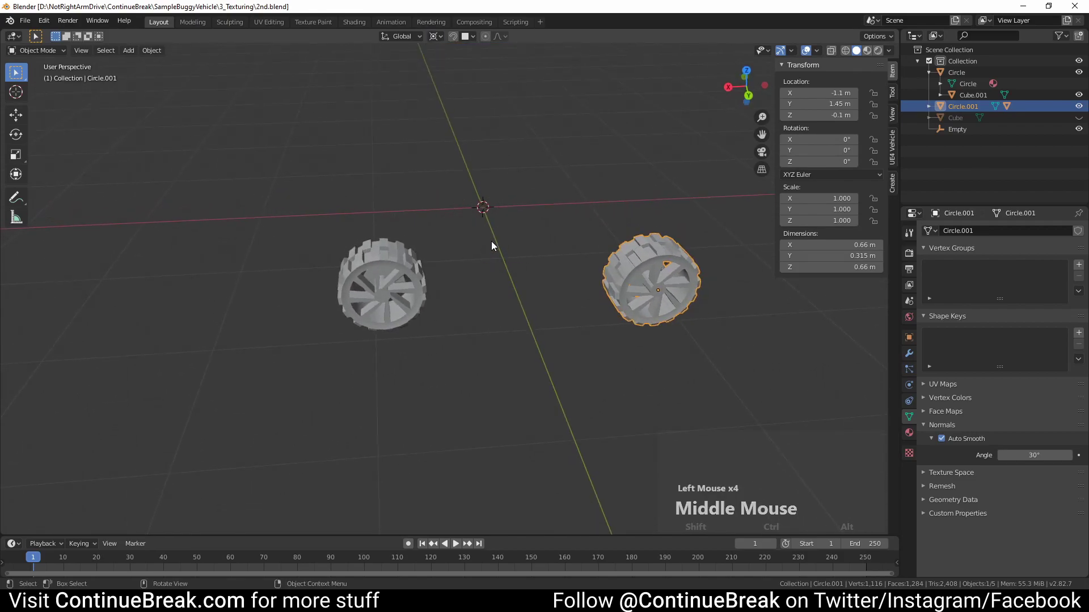
# Select both wheels together with their inner brake blocks and duplicate them in place.
pyautogui.click(413, 309)
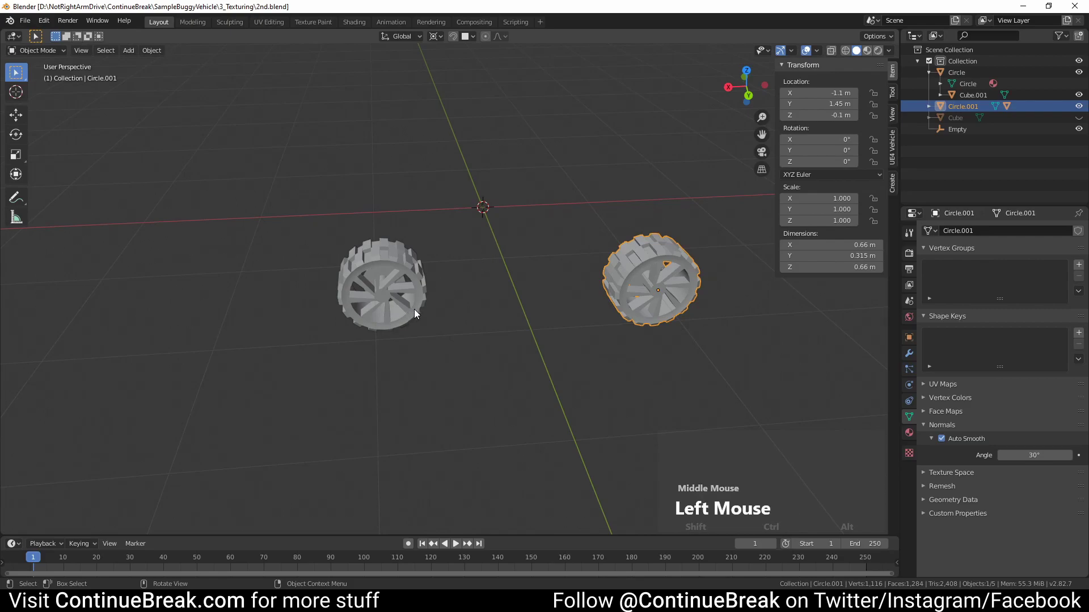
pyautogui.moveTo(413, 308); pyautogui.dragTo(407, 280, button='middle')
pyautogui.scroll(2, 403, 278)
pyautogui.keyDown('shift'); pyautogui.click(355, 224); pyautogui.keyUp('shift')
pyautogui.keyDown('shift'); pyautogui.click(706, 259); pyautogui.keyUp('shift')
pyautogui.moveTo(707, 258)
pyautogui.mouseDown(button='middle')
pyautogui.moveTo(707, 298)
pyautogui.moveTo(708, 278)
pyautogui.mouseUp(button='middle')
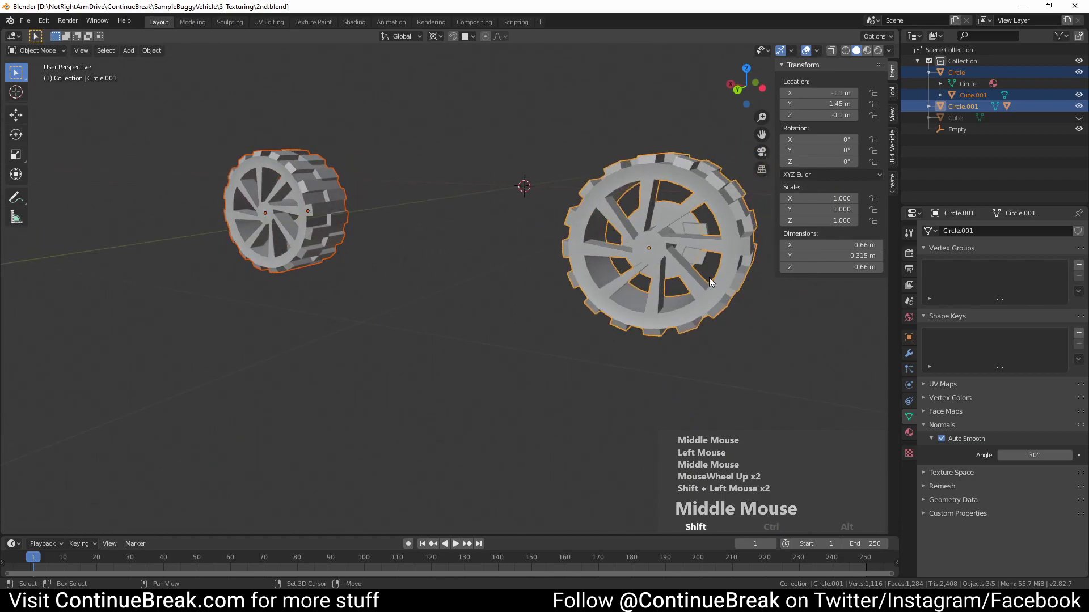
pyautogui.keyDown('shift'); pyautogui.click(703, 229); pyautogui.keyUp('shift')
pyautogui.moveTo(634, 257); pyautogui.dragTo(561, 305, button='middle')
pyautogui.scroll(-1, 533, 326)
pyautogui.hotkey('shift', 'd')
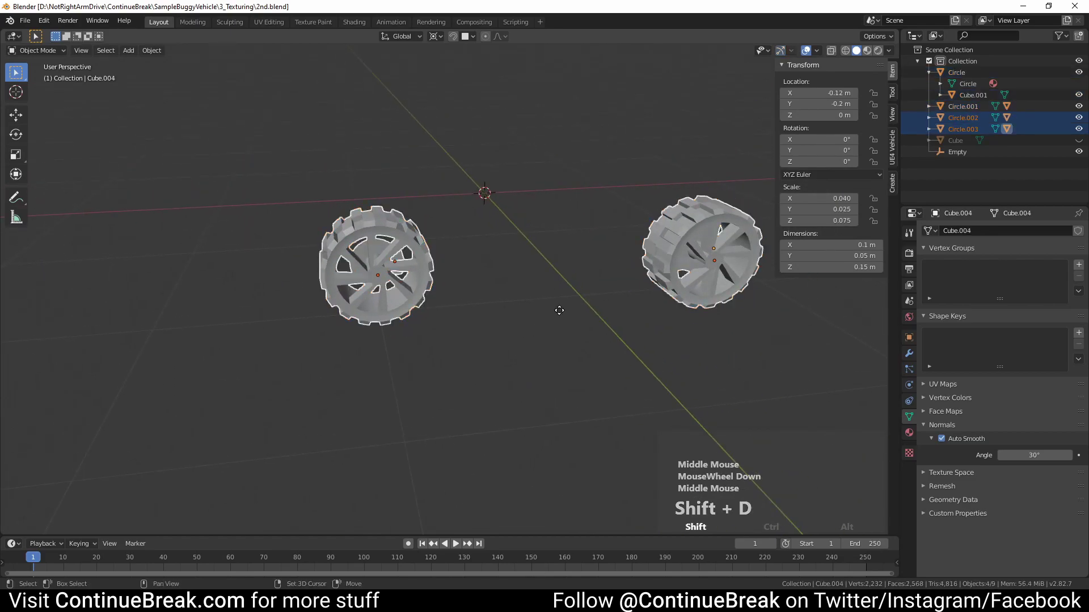
# Mirror the duplicated wheels to the other side by scaling them by -1 along the global Y axis.
pyautogui.press('s')
pyautogui.press('y')
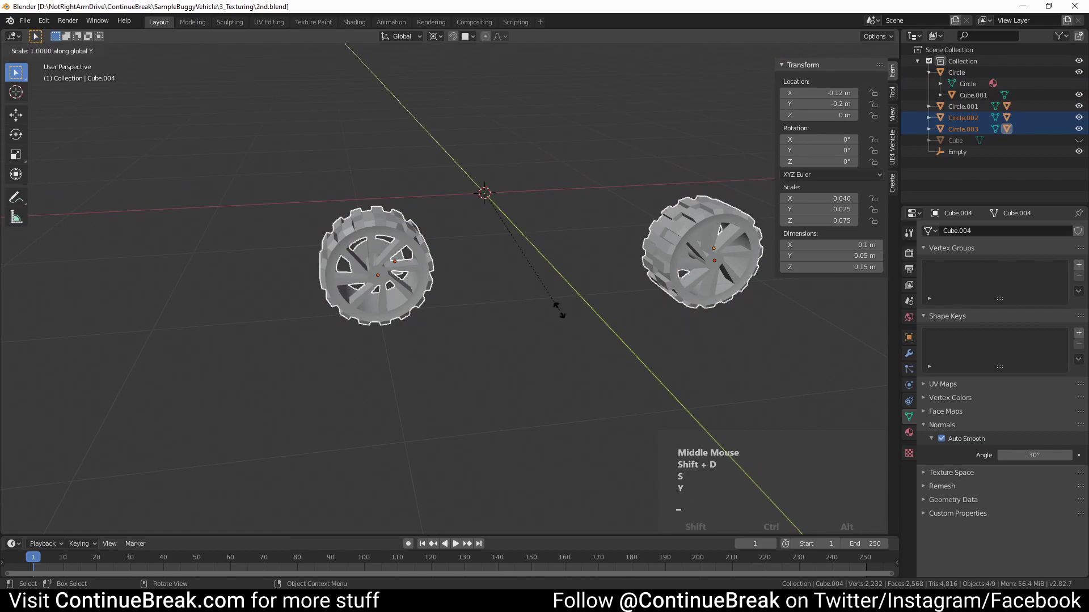
pyautogui.press('1')
pyautogui.press('Return')
pyautogui.moveTo(559, 311); pyautogui.dragTo(576, 246, button='middle')
# Unhide the buggy body and show the scene in Material Preview shading.
pyautogui.click(734, 168)
pyautogui.hotkey('alt', 'h')
pyautogui.click(866, 50)
pyautogui.moveTo(547, 309)
pyautogui.mouseDown(button='middle')
pyautogui.moveTo(607, 279)
pyautogui.moveTo(549, 315)
pyautogui.moveTo(598, 329)
pyautogui.mouseUp(button='middle')
pyautogui.scroll(2, 579, 318)
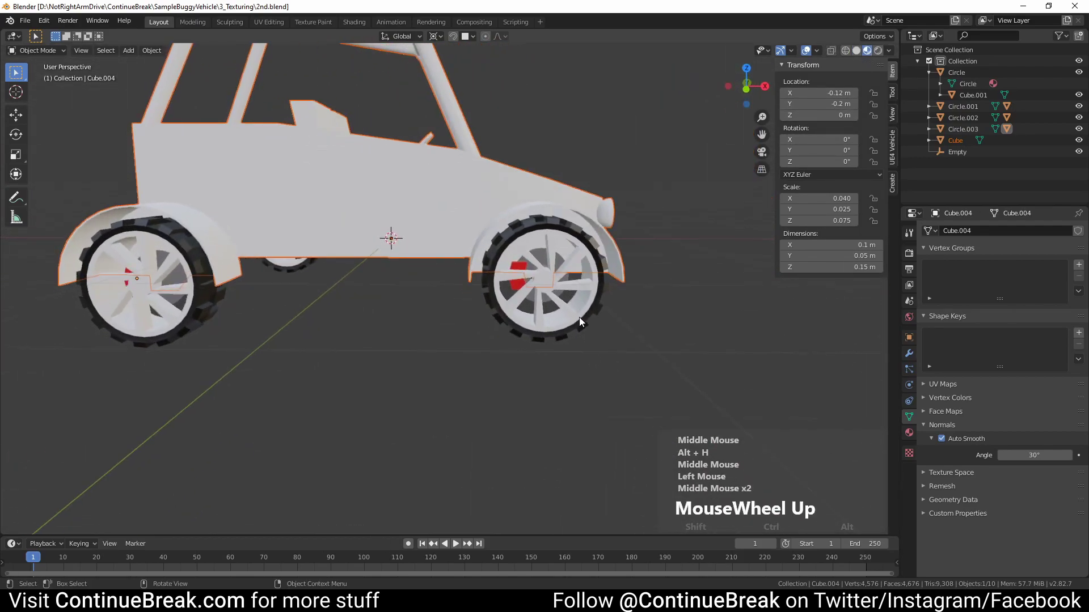
# Select the four brake blocks with the buggy body as the active object and join them into one mesh.
pyautogui.click(568, 266)
pyautogui.moveTo(458, 330); pyautogui.dragTo(499, 328, button='middle')
pyautogui.scroll(-1, 499, 328)
pyautogui.moveTo(499, 328); pyautogui.dragTo(521, 324, button='middle')
pyautogui.keyDown('shift'); pyautogui.click(307, 296); pyautogui.keyUp('shift')
pyautogui.moveTo(275, 322); pyautogui.dragTo(414, 326, button='middle')
pyautogui.keyDown('shift'); pyautogui.click(638, 279); pyautogui.keyUp('shift')
pyautogui.scroll(3, 444, 334)
pyautogui.keyDown('shift'); pyautogui.click(361, 244); pyautogui.keyUp('shift')
pyautogui.moveTo(361, 244); pyautogui.dragTo(385, 283, button='middle')
pyautogui.scroll(-2, 386, 284)
pyautogui.moveTo(386, 284); pyautogui.dragTo(478, 226, button='middle')
pyautogui.scroll(-2, 403, 317)
pyautogui.keyDown('shift'); pyautogui.click(478, 226); pyautogui.keyUp('shift')
pyautogui.scroll(-1, 490, 327)
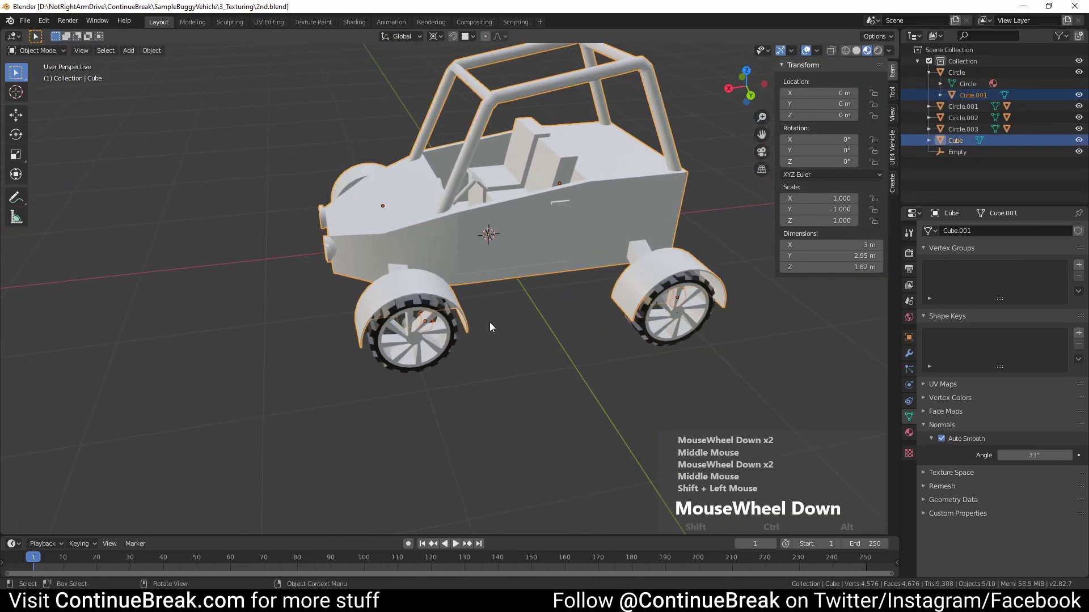
pyautogui.hotkey('ctrl', 'j')
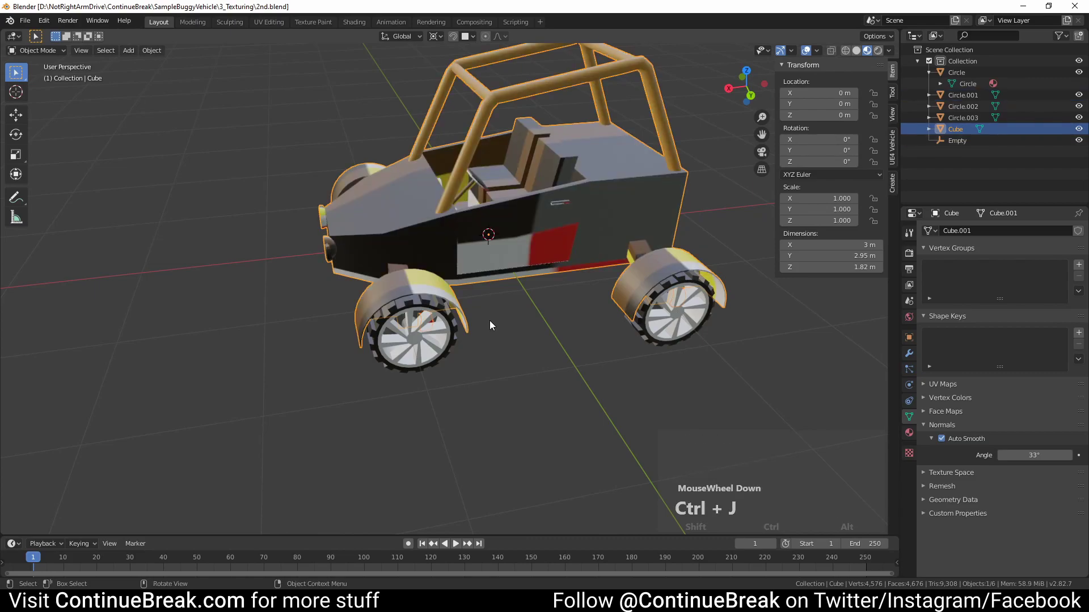
pyautogui.keyDown('shift'); pyautogui.moveTo(398, 216); pyautogui.dragTo(403, 244, button='middle'); pyautogui.keyUp('shift')
pyautogui.moveTo(402, 244); pyautogui.dragTo(371, 239, button='middle')
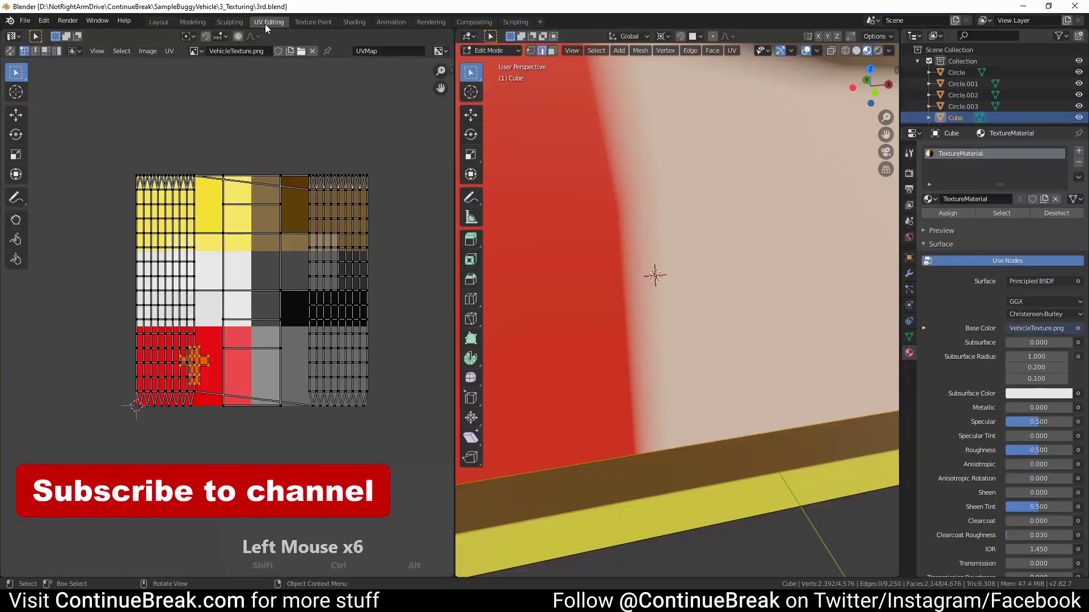
# Select the linked main body geometry, shrink its UVs and place them on the yellow swatch.
pyautogui.scroll(-1, 595, 294)
pyautogui.scroll(-8, 594, 295)
pyautogui.moveTo(595, 294); pyautogui.dragTo(574, 322, button='middle')
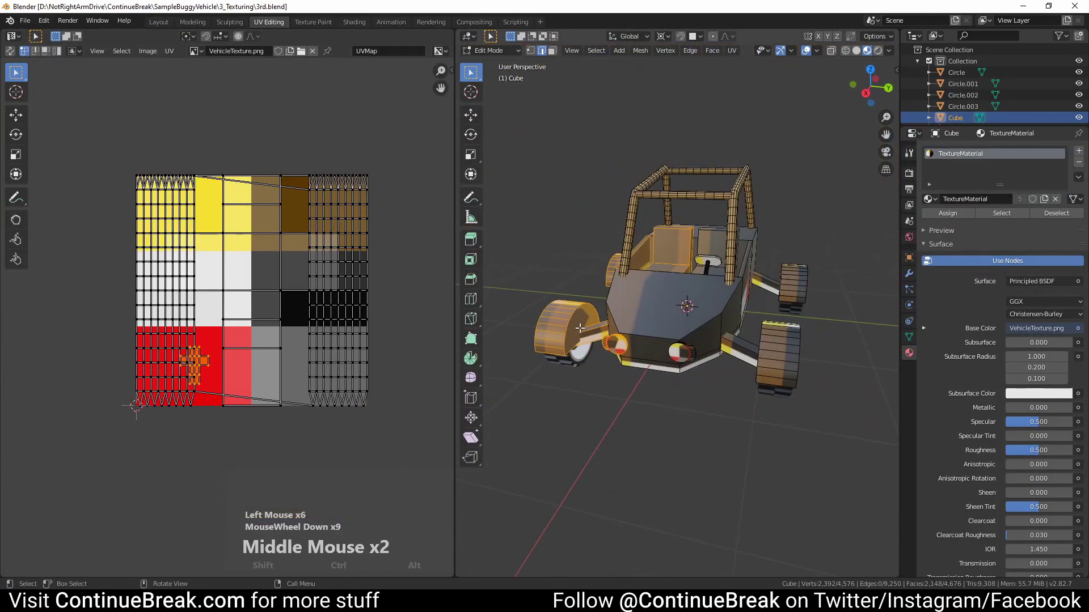
pyautogui.click(679, 313)
pyautogui.press('l')
pyautogui.press('a')
pyautogui.press('s')
pyautogui.click(277, 297)
pyautogui.press('g')
pyautogui.click(194, 209)
# Select both door panels, scale down their UVs and place them on the yellow swatch.
pyautogui.moveTo(731, 293); pyautogui.dragTo(851, 300, button='middle')
pyautogui.click(730, 293)
pyautogui.press('l')
pyautogui.press('l')
pyautogui.press('a')
pyautogui.press('s')
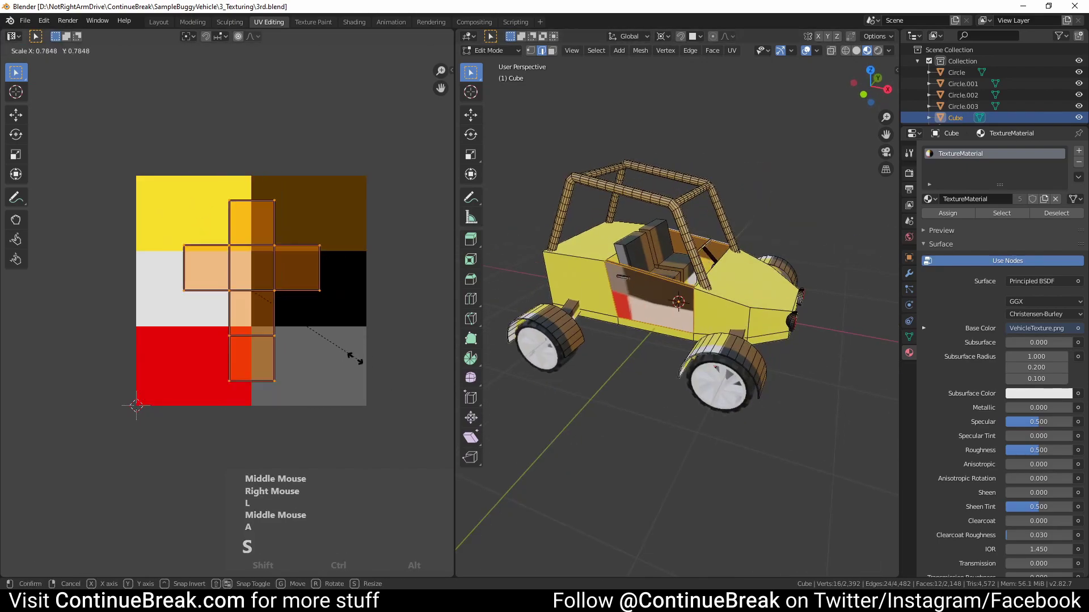
pyautogui.click(281, 306)
pyautogui.press('g')
pyautogui.click(217, 228)
# Select the four wheel suspension arms, scale down their UVs and move them onto the yellow swatch.
pyautogui.moveTo(873, 351)
pyautogui.mouseDown(button='middle')
pyautogui.moveTo(805, 361)
pyautogui.moveTo(868, 354)
pyautogui.mouseUp(button='middle')
pyautogui.click(794, 303)
pyautogui.press('l')
pyautogui.press('l')
pyautogui.moveTo(720, 365); pyautogui.dragTo(794, 360, button='middle')
pyautogui.press('l')
pyautogui.press('l')
pyautogui.press('a')
pyautogui.press('s')
pyautogui.click(275, 301)
pyautogui.press('g')
pyautogui.click(203, 219)
# Select the four wheel arches, shrink their UVs and move them onto the yellow swatch.
pyautogui.click(644, 363)
pyautogui.press('l')
pyautogui.press('l')
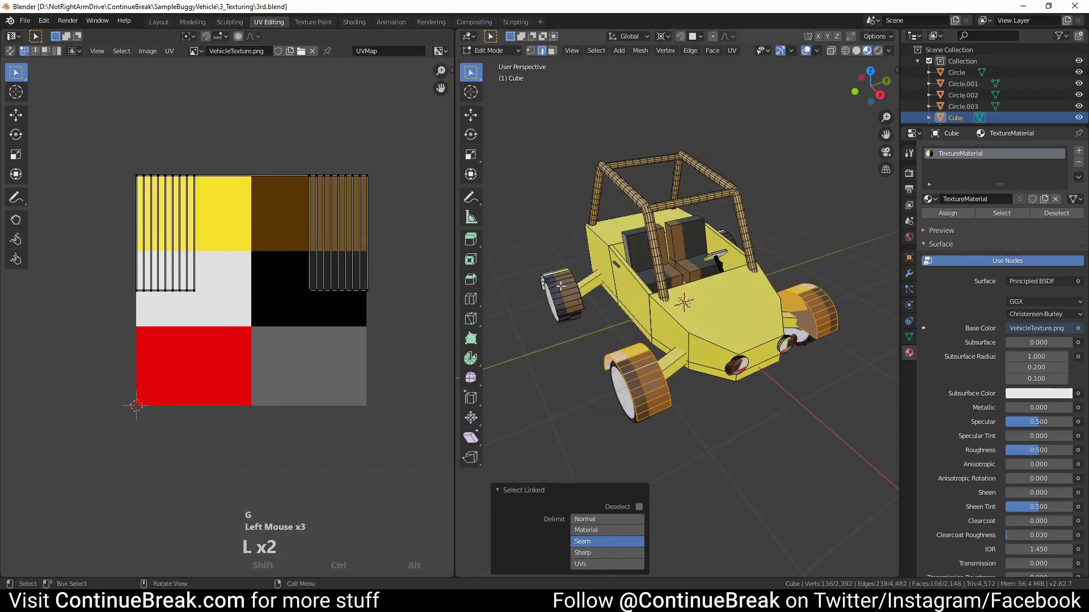
pyautogui.press('l')
pyautogui.moveTo(562, 286); pyautogui.dragTo(462, 283, button='middle')
pyautogui.press('l')
pyautogui.press('a')
pyautogui.press('s')
pyautogui.click(262, 240)
pyautogui.press('g')
pyautogui.click(185, 205)
pyautogui.moveTo(624, 357); pyautogui.dragTo(713, 360, button='middle')
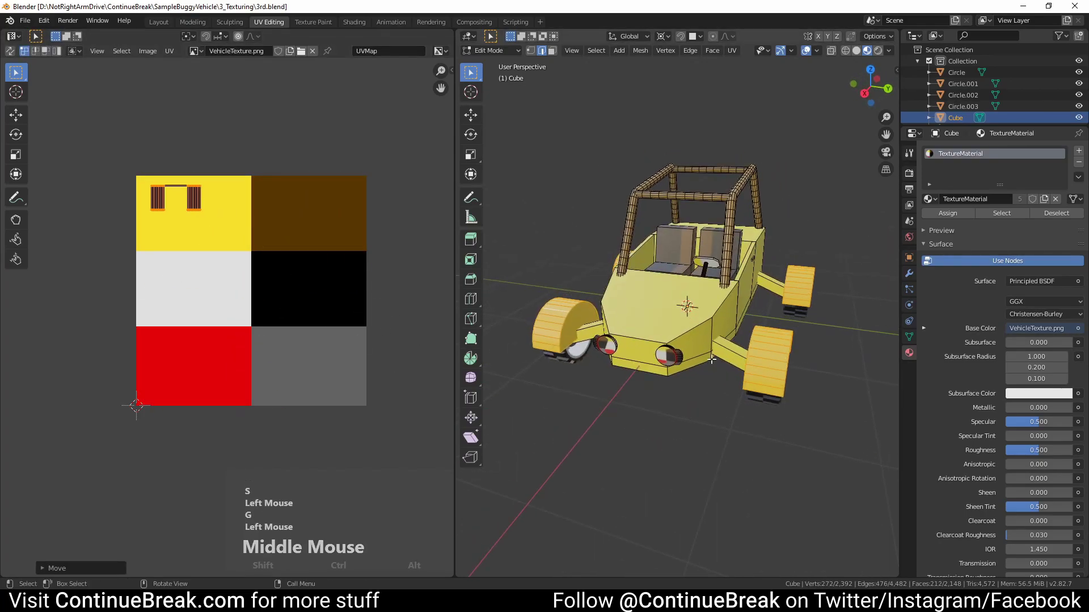
# Select the linked parts of both headlights, scale down their UVs and place them on the yellow swatch.
pyautogui.scroll(2, 709, 360)
pyautogui.click(658, 392)
pyautogui.press('l')
pyautogui.press('l')
pyautogui.press('l')
pyautogui.press('l')
pyautogui.press('a')
pyautogui.press('s')
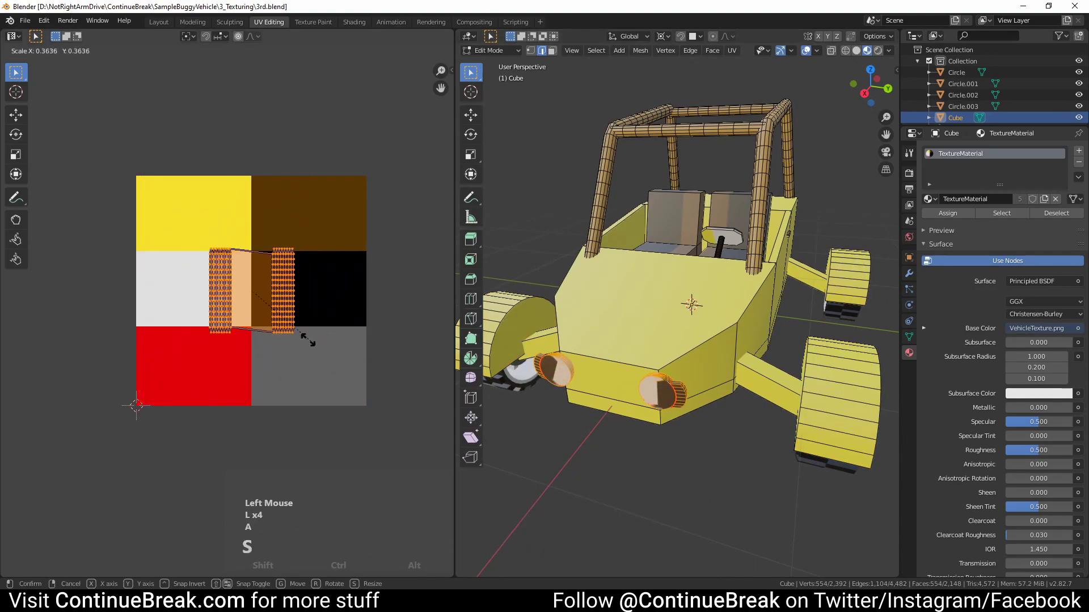
pyautogui.click(328, 359)
pyautogui.press('g')
pyautogui.click(272, 277)
# Select both door handles, shrink their UVs and move them onto the black swatch.
pyautogui.moveTo(663, 394); pyautogui.dragTo(573, 379, button='middle')
pyautogui.click(744, 286)
pyautogui.press('l')
pyautogui.moveTo(680, 289); pyautogui.dragTo(845, 298, button='middle')
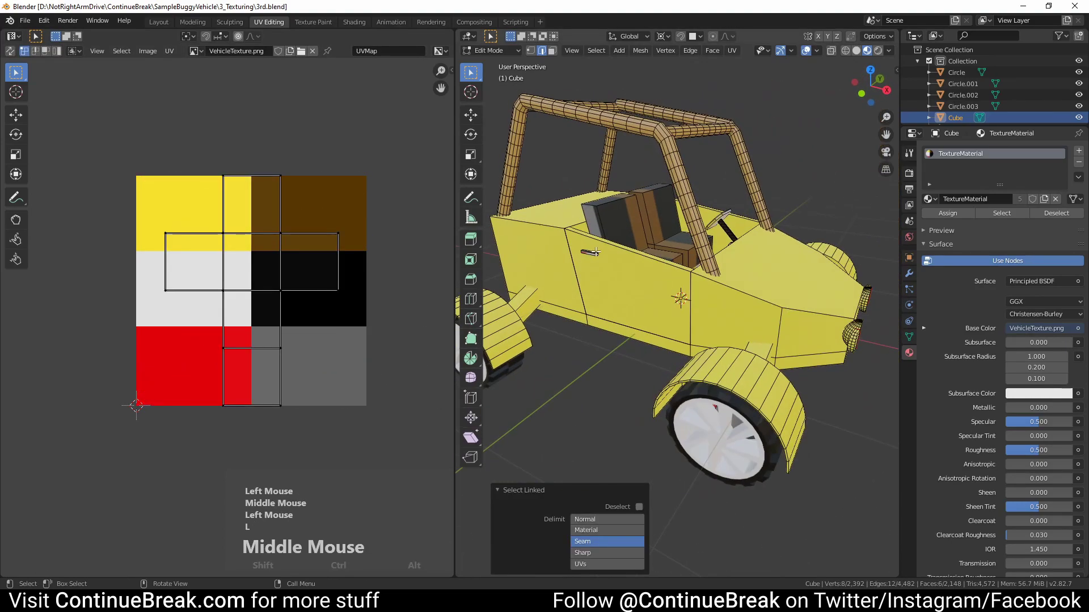
pyautogui.press('l')
pyautogui.press('a')
pyautogui.press('s')
pyautogui.click(274, 314)
pyautogui.press('g')
pyautogui.click(324, 309)
# Select the steering assembly parts, scale down their UVs and place them on the black swatch.
pyautogui.moveTo(674, 306); pyautogui.dragTo(587, 318, button='middle')
pyautogui.click(587, 296)
pyautogui.moveTo(709, 306); pyautogui.dragTo(629, 284, button='middle')
pyautogui.press('l')
pyautogui.press('l')
pyautogui.press('a')
pyautogui.press('s')
pyautogui.click(271, 301)
pyautogui.scroll(4, 675, 340)
pyautogui.click(578, 372)
pyautogui.press('l')
pyautogui.moveTo(601, 363); pyautogui.dragTo(550, 385, button='middle')
pyautogui.press('l')
pyautogui.press('a')
pyautogui.press('s')
pyautogui.click(276, 305)
pyautogui.press('g')
pyautogui.click(323, 308)
# Select the linked parts of the seats, shrink their UVs and move them onto the brown swatch.
pyautogui.moveTo(613, 340); pyautogui.dragTo(737, 335, button='middle')
pyautogui.scroll(-3, 709, 341)
pyautogui.keyDown('shift'); pyautogui.moveTo(709, 340); pyautogui.dragTo(692, 306, button='middle'); pyautogui.keyUp('shift')
pyautogui.click(751, 360)
pyautogui.press('l')
pyautogui.press('l')
pyautogui.press('a')
pyautogui.press('s')
pyautogui.click(276, 308)
pyautogui.press('g')
pyautogui.click(306, 247)
# Select all the roll cage bars and unwrap them.
pyautogui.keyDown('shift'); pyautogui.moveTo(692, 306); pyautogui.dragTo(669, 283, button='middle'); pyautogui.keyUp('shift')
pyautogui.scroll(-1, 670, 283)
pyautogui.click(673, 282)
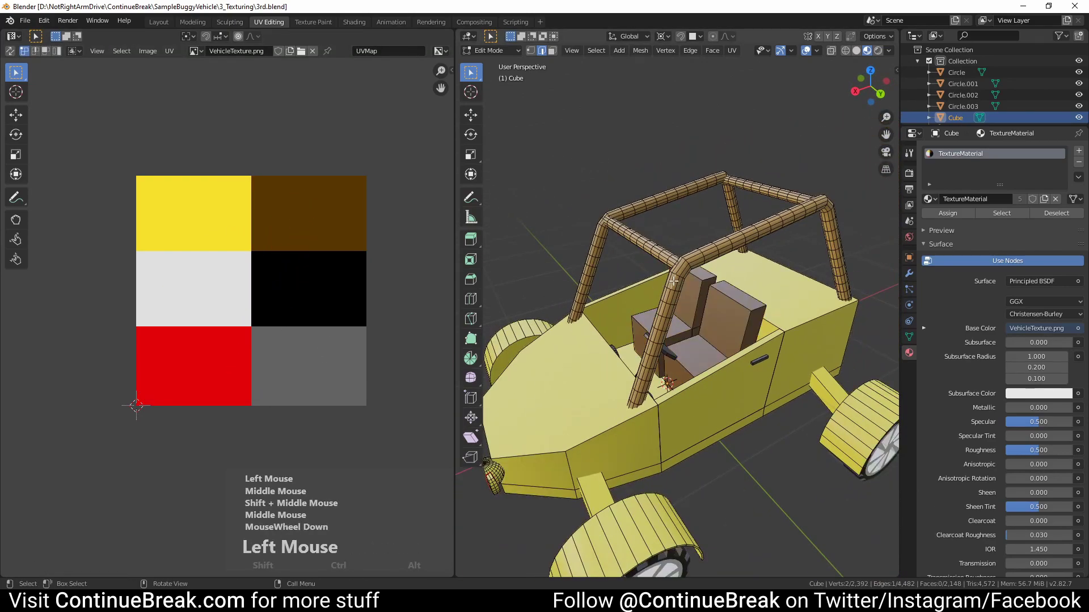
pyautogui.press('l')
pyautogui.press('l')
pyautogui.press('l')
pyautogui.press('l')
pyautogui.press('u')
pyautogui.click(647, 240)
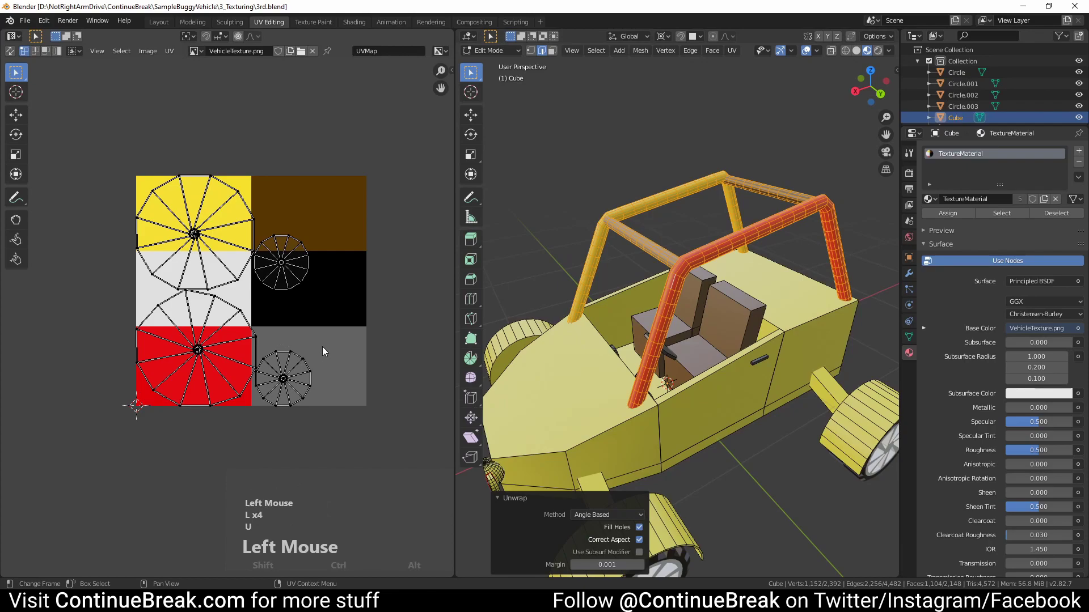
# Shrink the roll cage's UVs onto the grey swatch and clear the mesh selection.
pyautogui.press('a')
pyautogui.press('s')
pyautogui.click(230, 361)
pyautogui.press('g')
pyautogui.click(230, 324)
pyautogui.moveTo(652, 352); pyautogui.dragTo(689, 369, button='middle')
pyautogui.scroll(-2, 669, 363)
pyautogui.press('a')
pyautogui.moveTo(731, 380); pyautogui.dragTo(695, 406, button='middle')
pyautogui.press('a')
pyautogui.scroll(2, 729, 400)
pyautogui.scroll(-2, 729, 401)
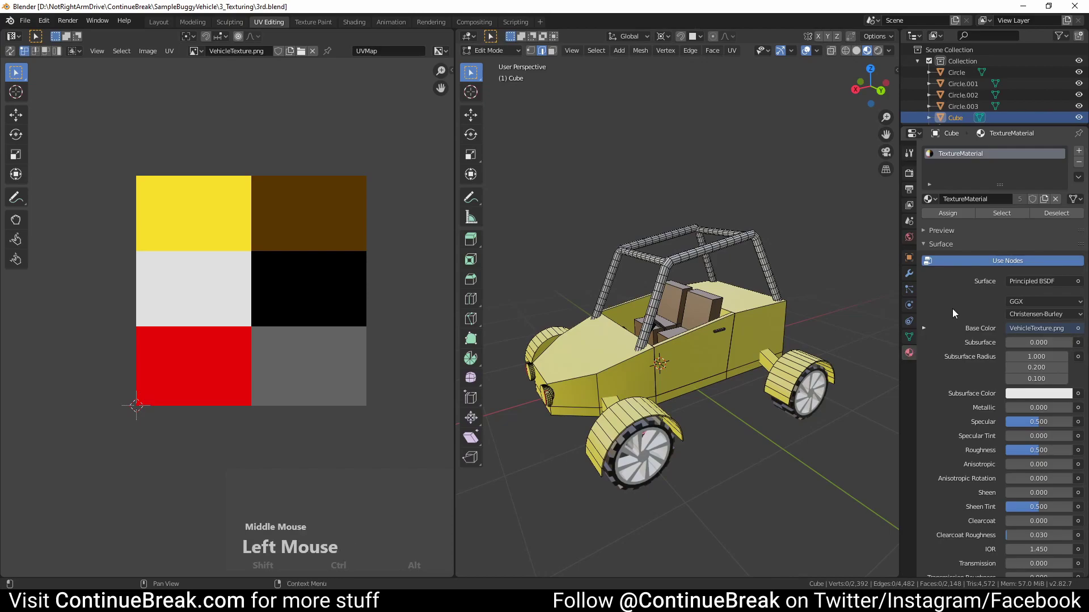
# Add a second material slot to the body and create a material named FrontAndTailLights in it.
pyautogui.click(1079, 150)
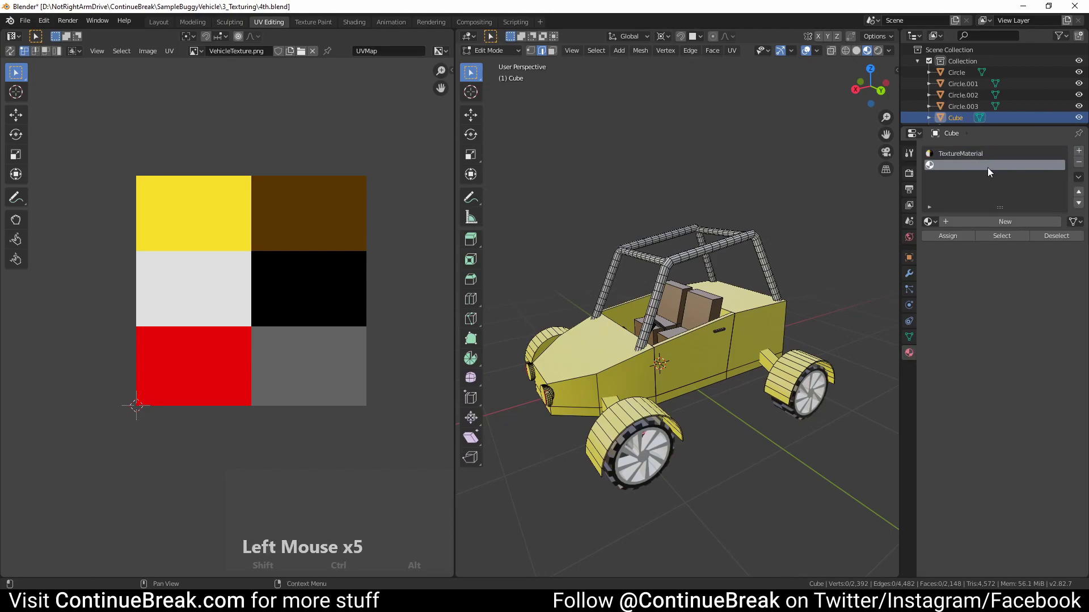
pyautogui.click(961, 222)
pyautogui.doubleClick(959, 169)
pyautogui.write('FrontAndTailLights')
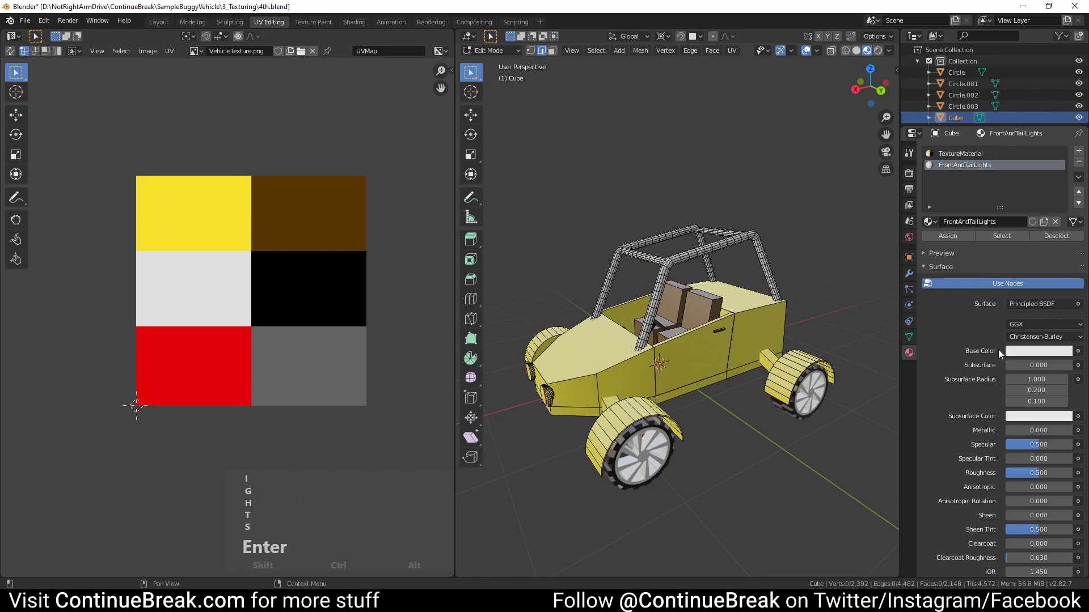
# Set the FrontAndTailLights material's base color to bright green.
pyautogui.click(1038, 351)
pyautogui.click(998, 196)
pyautogui.moveTo(748, 295); pyautogui.dragTo(698, 300, button='middle')
pyautogui.scroll(2, 700, 340)
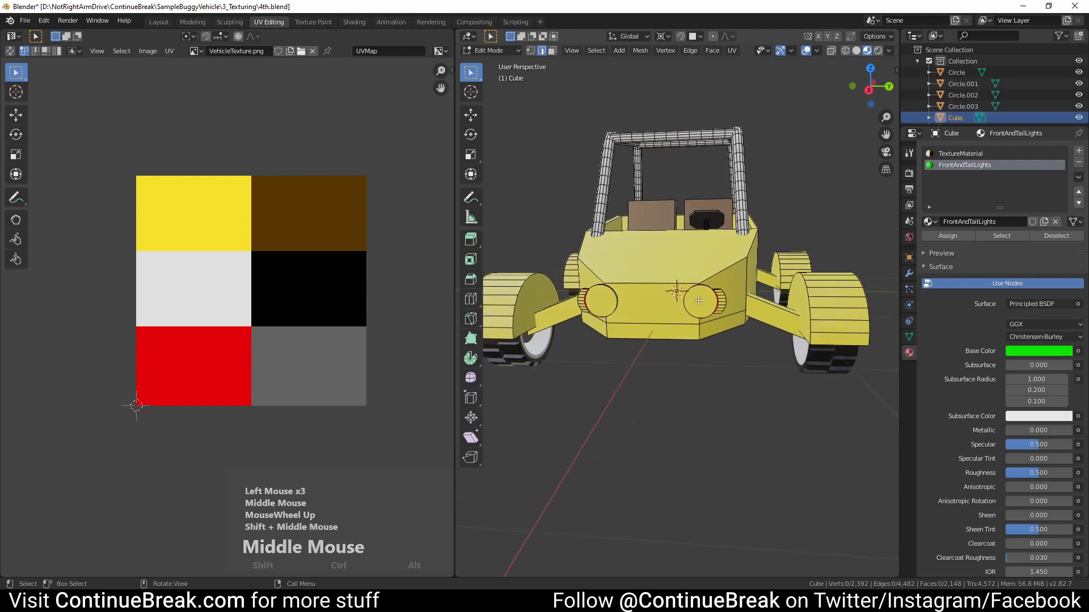
# Select both headlight faces and the main tail lights and assign the FrontAndTailLights material to them.
pyautogui.click(551, 51)
pyautogui.moveTo(710, 304); pyautogui.dragTo(635, 295, button='middle')
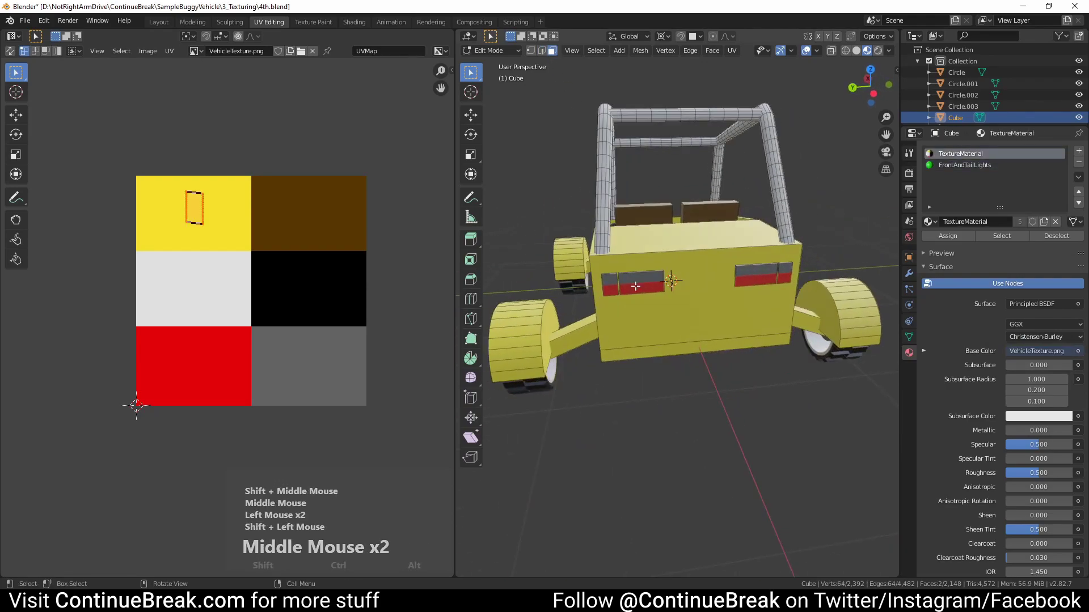
pyautogui.press('l')
pyautogui.press('l')
pyautogui.click(958, 165)
pyautogui.click(945, 236)
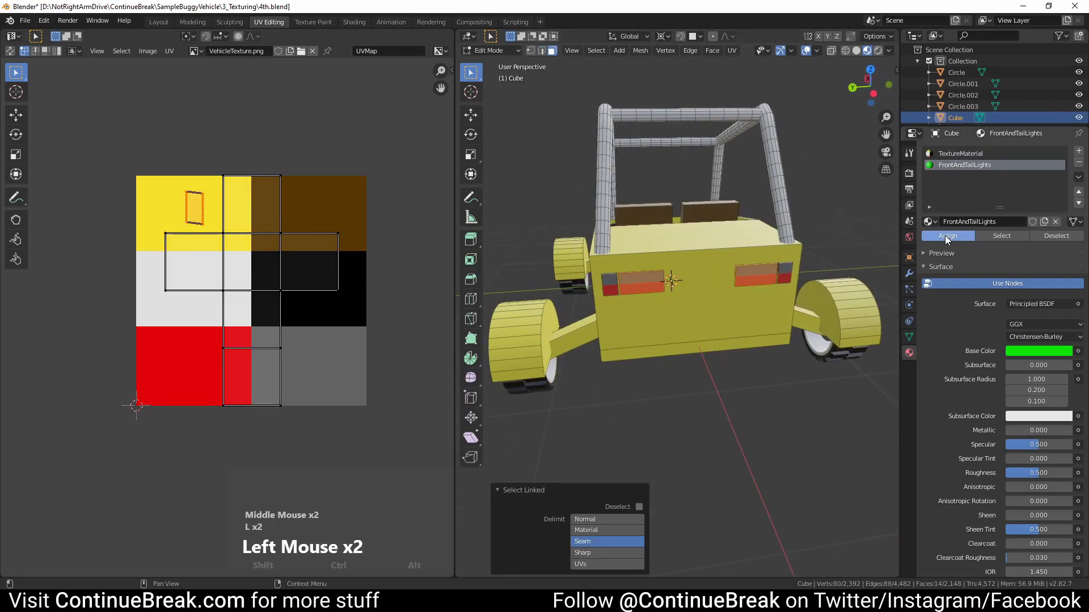
# Select both headlight lenses and move their UVs to the left side of the UV grid.
pyautogui.moveTo(595, 301); pyautogui.dragTo(669, 302, button='middle')
pyautogui.moveTo(561, 301); pyautogui.dragTo(633, 324, button='middle')
pyautogui.scroll(-4, 622, 306)
pyautogui.scroll(3, 632, 326)
pyautogui.moveTo(633, 326); pyautogui.dragTo(653, 334, button='middle')
pyautogui.scroll(1, 658, 332)
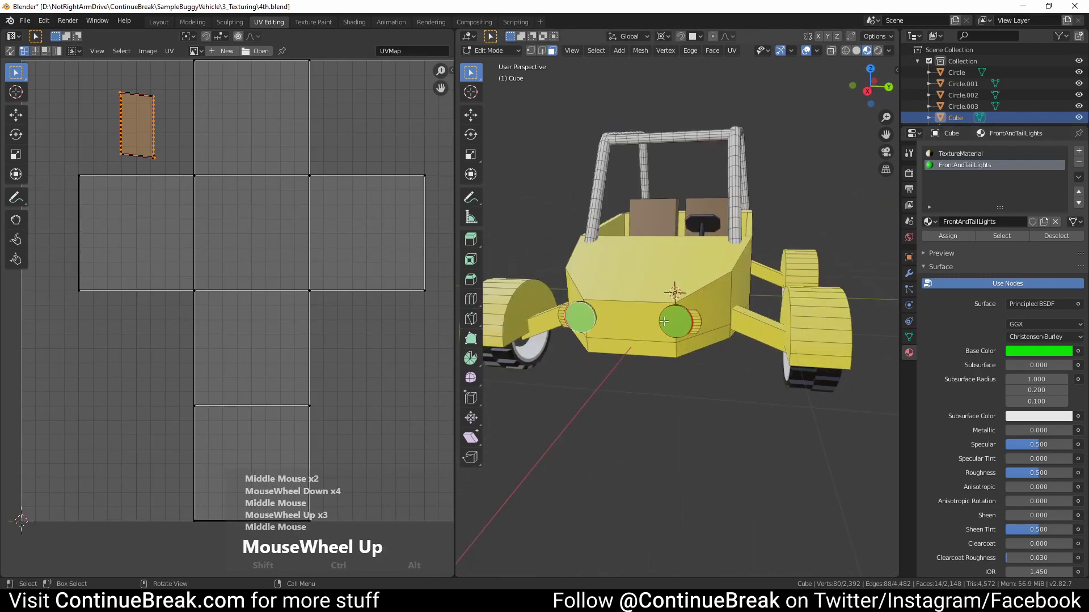
pyautogui.click(682, 321)
pyautogui.keyDown('shift'); pyautogui.click(584, 318); pyautogui.keyUp('shift')
pyautogui.scroll(-2, 267, 255)
pyautogui.keyDown('shift'); pyautogui.moveTo(249, 240); pyautogui.dragTo(272, 263, button='middle'); pyautogui.keyUp('shift')
pyautogui.doubleClick(162, 224)
pyautogui.press('g')
pyautogui.click(193, 289)
# Select both green tail lights, shrink their UVs and place them on the right side of the UV grid.
pyautogui.moveTo(674, 355); pyautogui.dragTo(527, 380, button='middle')
pyautogui.moveTo(669, 341); pyautogui.dragTo(584, 312, button='middle')
pyautogui.scroll(2, 589, 301)
pyautogui.click(597, 281)
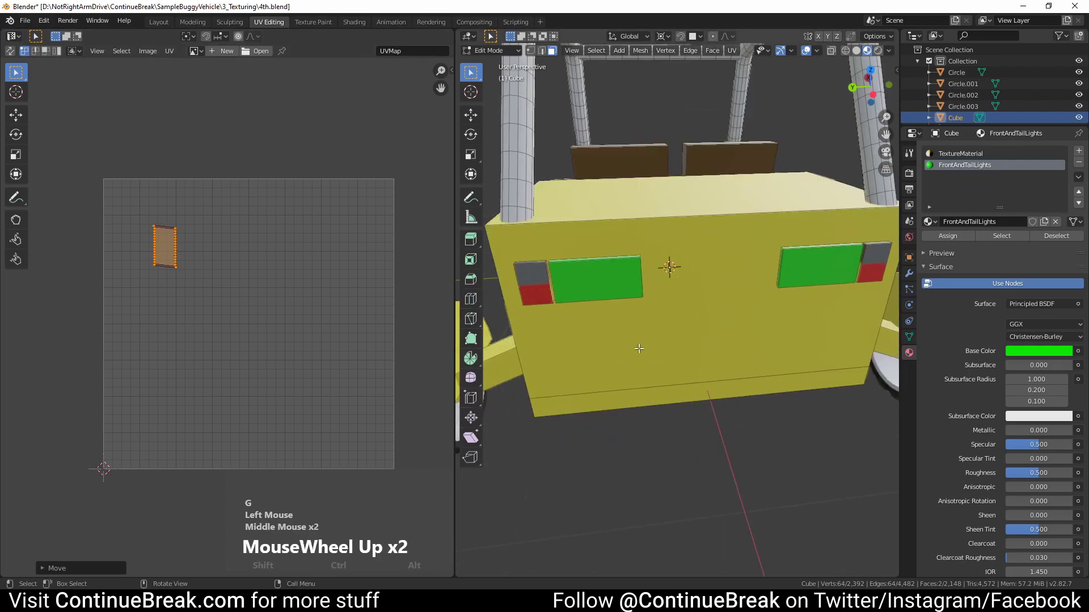
pyautogui.press('l')
pyautogui.press('l')
pyautogui.press('a')
pyautogui.press('s')
pyautogui.click(252, 312)
pyautogui.press('g')
pyautogui.click(260, 191)
# Add a third material slot with a new material named TurnSignalLights and set its base color to crimson red.
pyautogui.moveTo(609, 283); pyautogui.dragTo(715, 298, button='middle')
pyautogui.scroll(-2, 683, 313)
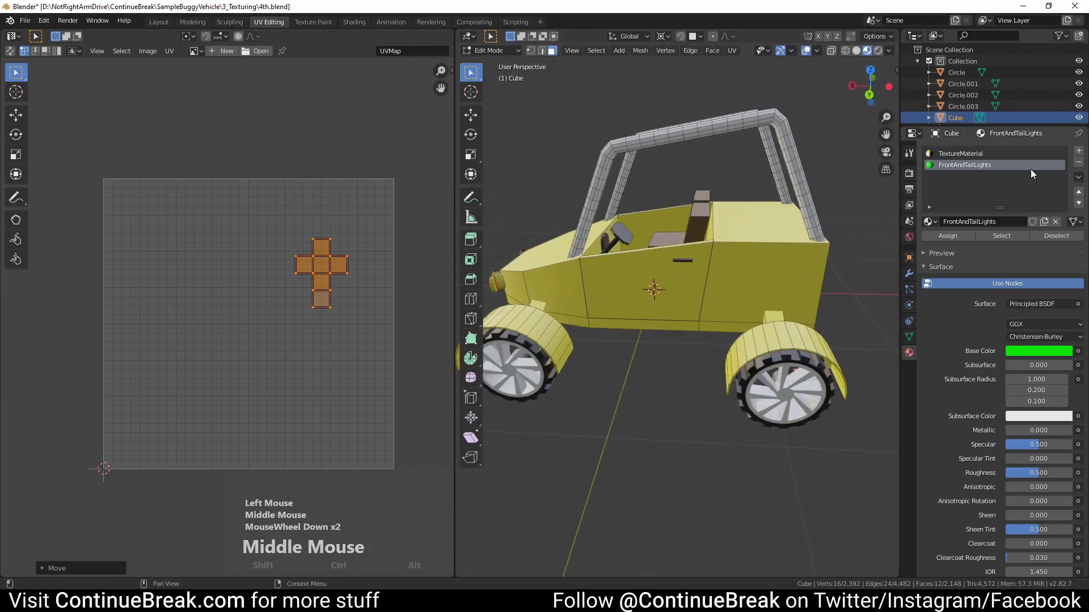
pyautogui.click(1080, 153)
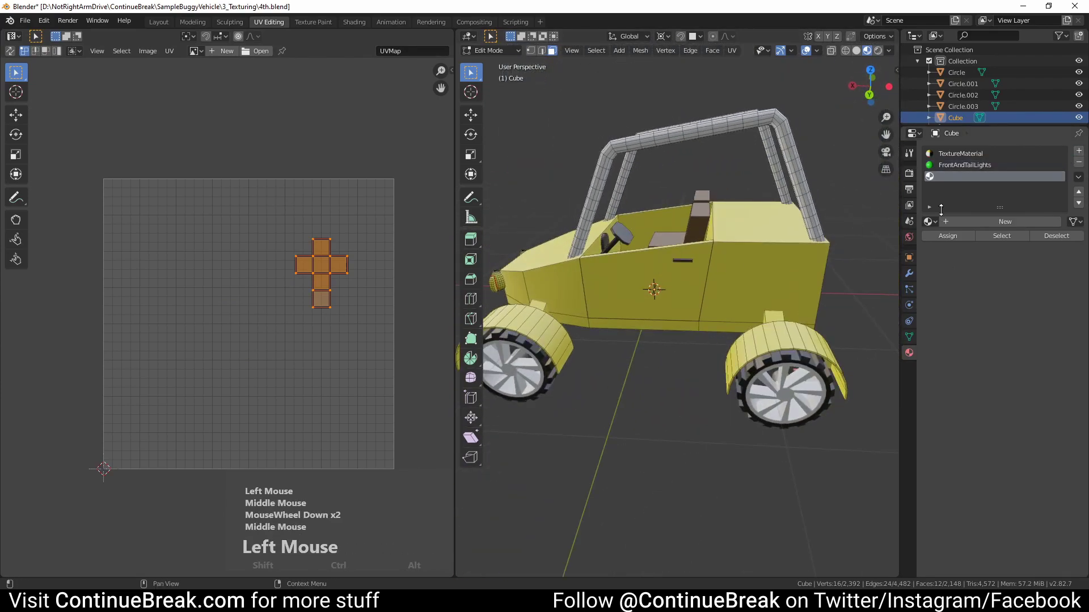
pyautogui.click(992, 222)
pyautogui.doubleClick(985, 176)
pyautogui.write('TurnSignalLights')
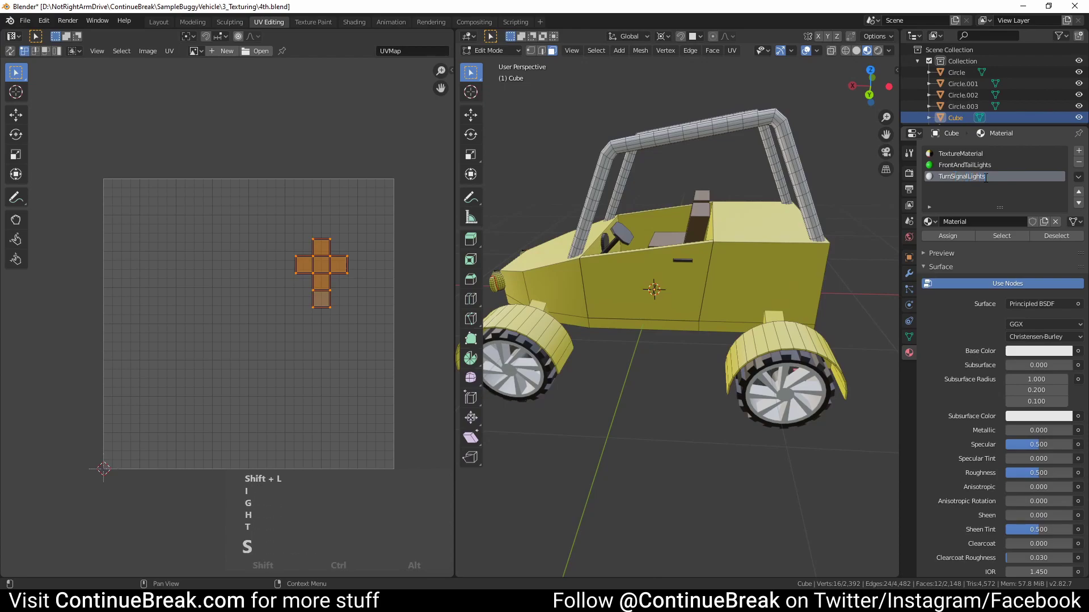
pyautogui.click(1031, 351)
pyautogui.click(1060, 241)
pyautogui.moveTo(885, 272); pyautogui.dragTo(828, 276, button='middle')
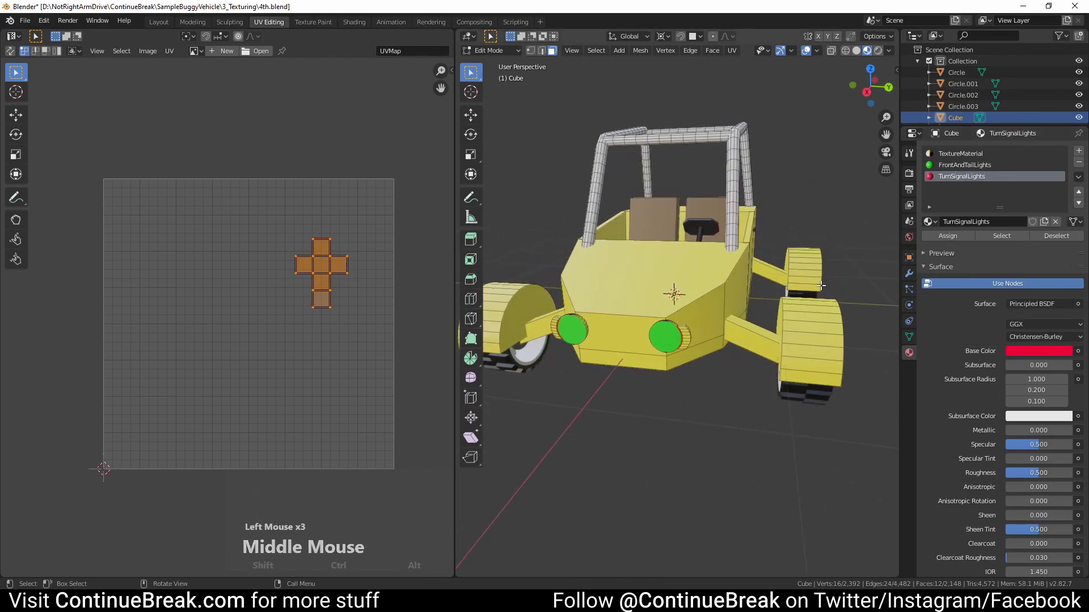
# Select the front turn signals around the headlights and the outer rear ones, and assign the TurnSignalLights material to them.
pyautogui.click(691, 338)
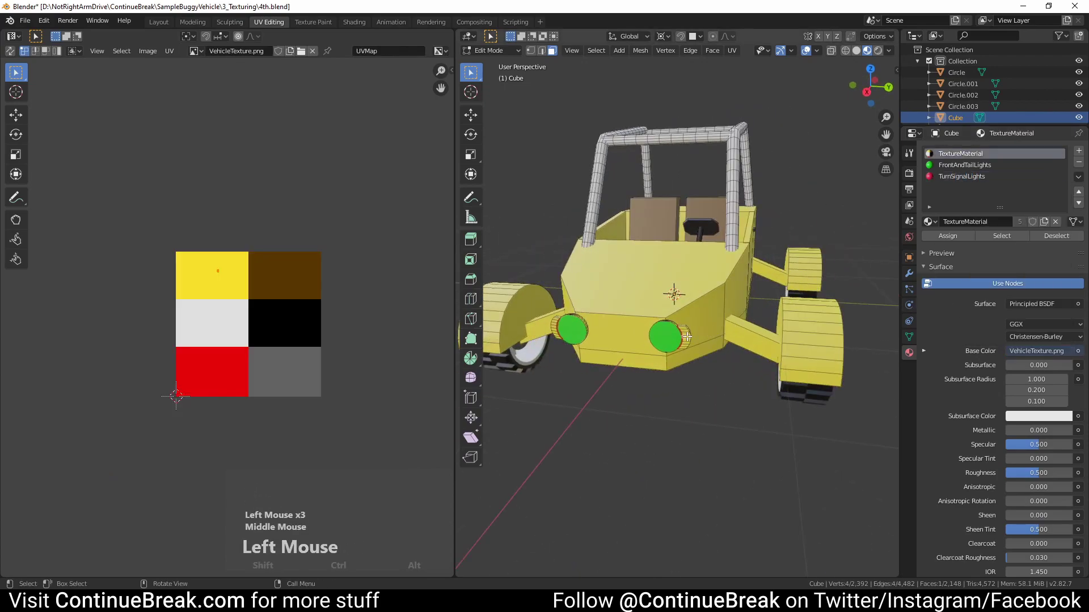
pyautogui.press('l')
pyautogui.moveTo(805, 317); pyautogui.dragTo(709, 309, button='middle')
pyautogui.moveTo(783, 309); pyautogui.dragTo(708, 292, button='middle')
pyautogui.press('l')
pyautogui.press('l')
pyautogui.click(962, 176)
pyautogui.click(948, 236)
# Select the buggy's left front and rear turn signals, shrink their UVs and place them on the left of the UV grid.
pyautogui.moveTo(805, 292)
pyautogui.mouseDown(button='middle')
pyautogui.moveTo(749, 291)
pyautogui.moveTo(814, 294)
pyautogui.mouseUp(button='middle')
pyautogui.keyDown('shift'); pyautogui.moveTo(694, 323); pyautogui.dragTo(681, 301, button='middle'); pyautogui.keyUp('shift')
pyautogui.scroll(1, 669, 289)
pyautogui.moveTo(714, 300); pyautogui.dragTo(654, 323, button='middle')
pyautogui.click(673, 335)
pyautogui.press('l')
pyautogui.click(711, 332)
pyautogui.press('l')
pyautogui.moveTo(839, 325); pyautogui.dragTo(754, 312, button='middle')
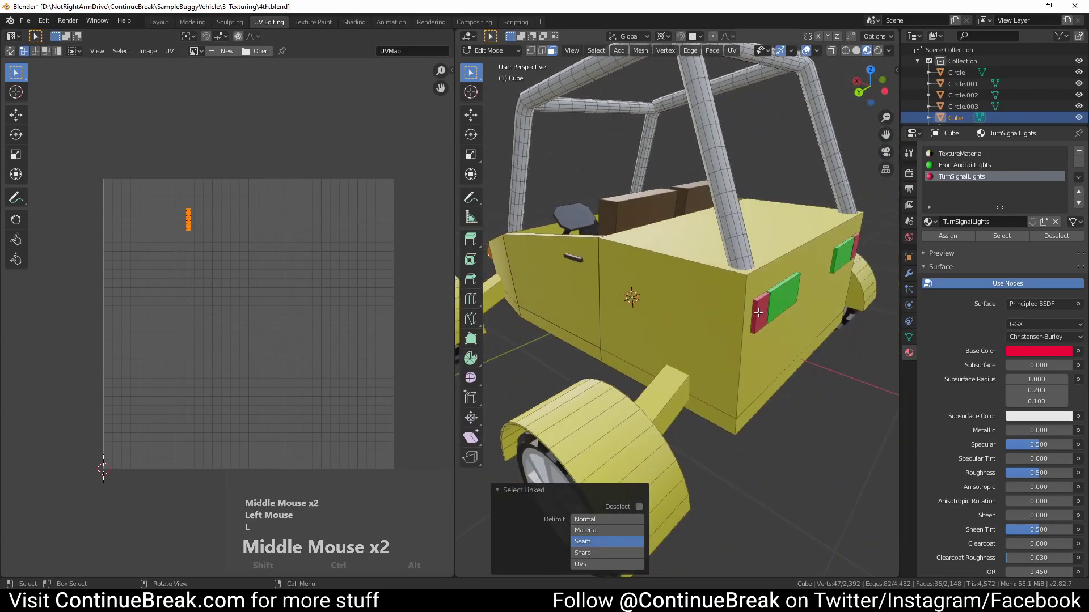
pyautogui.press('l')
pyautogui.press('a')
pyautogui.press('s')
pyautogui.click(292, 324)
pyautogui.press('g')
pyautogui.click(132, 335)
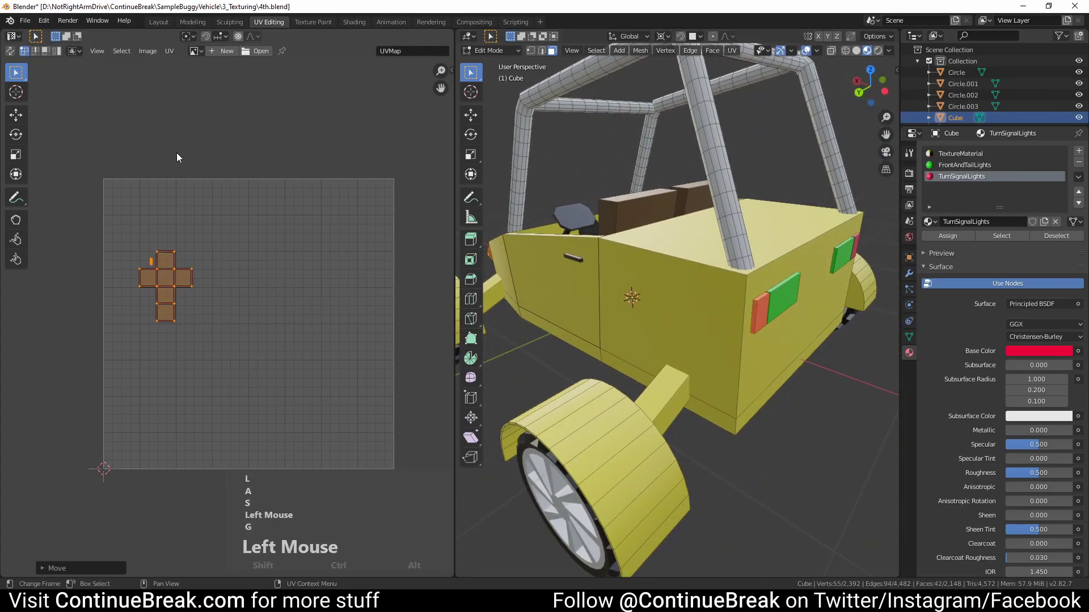
# Shrink the right-hand turn signals' UVs, place them on the right of the UV grid, and select all TurnSignalLights faces.
pyautogui.moveTo(605, 221); pyautogui.dragTo(724, 288, button='middle')
pyautogui.click(637, 285)
pyautogui.press('l')
pyautogui.press('l')
pyautogui.moveTo(363, 295)
pyautogui.mouseDown(button='middle')
pyautogui.moveTo(382, 311)
pyautogui.moveTo(363, 295)
pyautogui.mouseUp(button='middle')
pyautogui.press('a')
pyautogui.press('s')
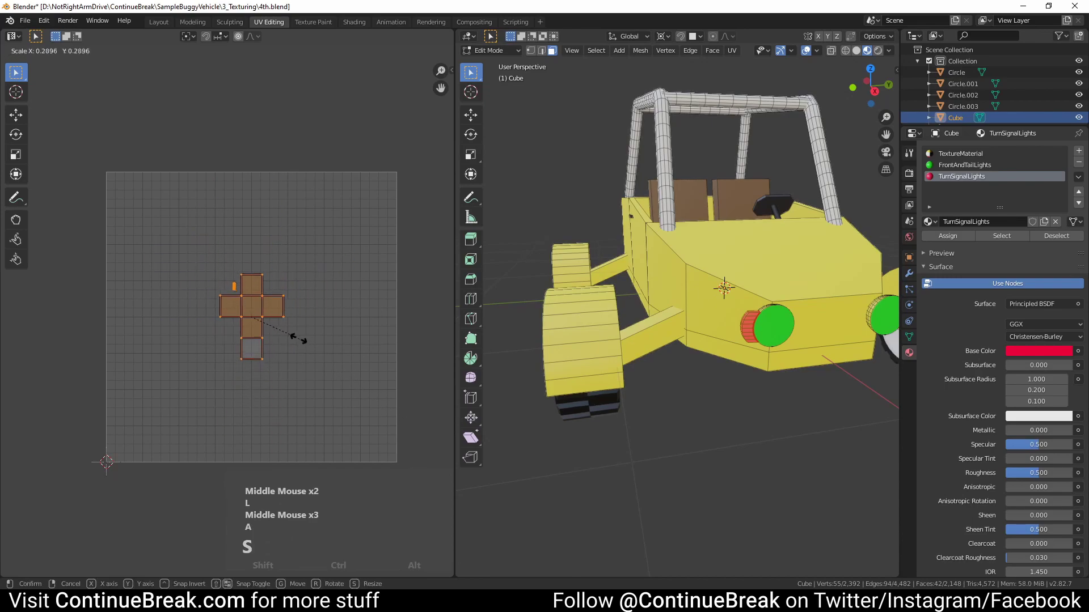
pyautogui.click(292, 340)
pyautogui.press('g')
pyautogui.click(379, 298)
pyautogui.moveTo(666, 306); pyautogui.dragTo(743, 329, button='middle')
pyautogui.click(1007, 236)
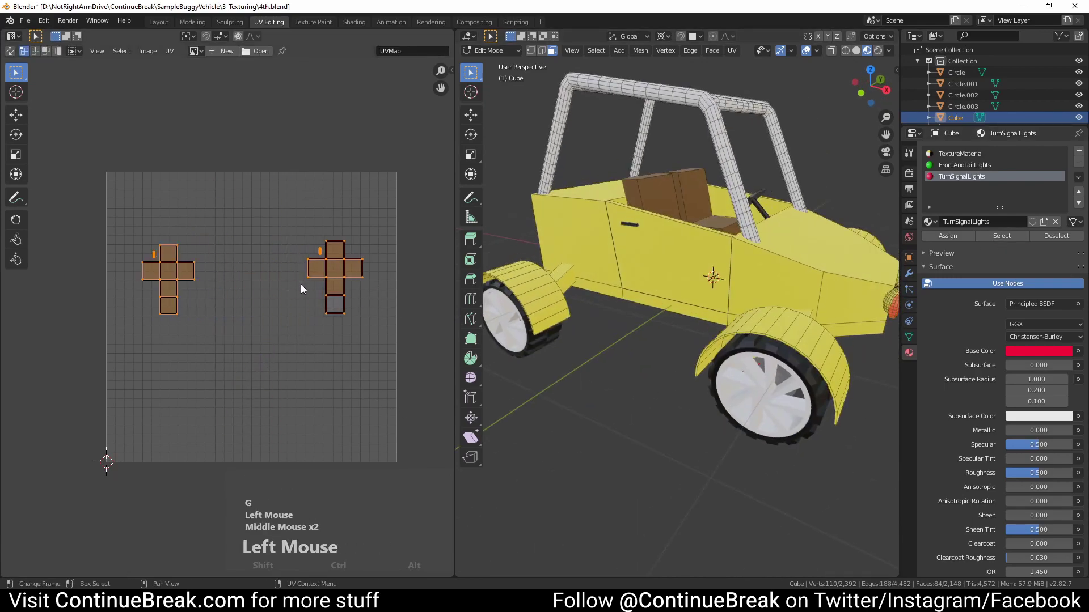
# Add a fourth material slot to the body and create a material named Speedometer in it.
pyautogui.moveTo(684, 311); pyautogui.dragTo(794, 329, button='middle')
pyautogui.keyDown('shift'); pyautogui.moveTo(754, 295); pyautogui.dragTo(794, 317, button='middle'); pyautogui.keyUp('shift')
pyautogui.scroll(2, 794, 295)
pyautogui.keyDown('shift'); pyautogui.moveTo(793, 261); pyautogui.dragTo(799, 341, button='middle'); pyautogui.keyUp('shift')
pyautogui.moveTo(816, 340); pyautogui.dragTo(755, 317, button='middle')
pyautogui.scroll(1, 785, 317)
pyautogui.scroll(2, 754, 317)
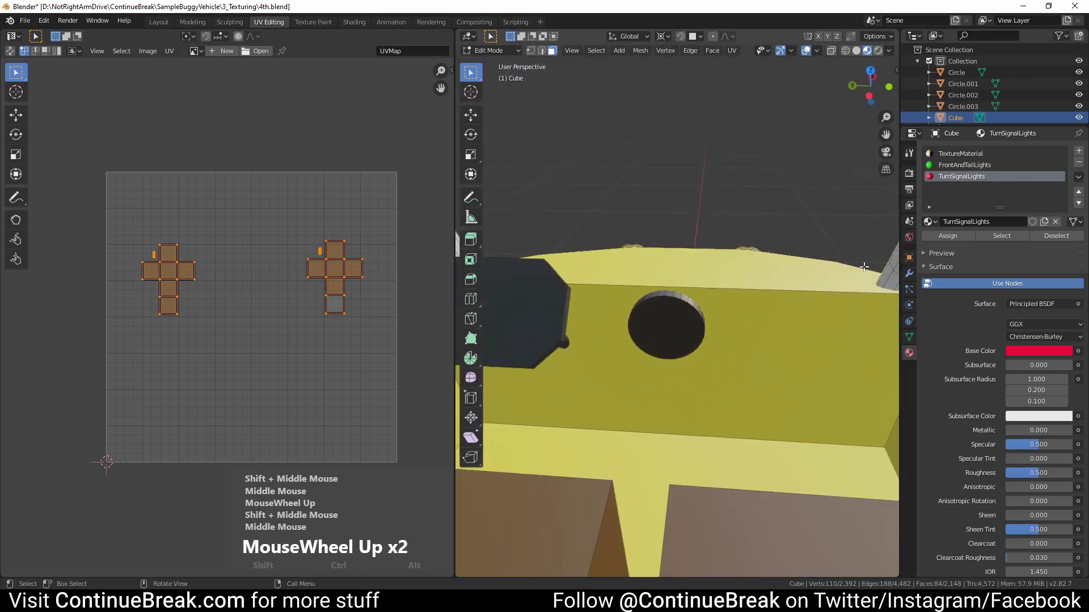
pyautogui.click(1079, 151)
pyautogui.doubleClick(958, 188)
pyautogui.click(976, 223)
pyautogui.click(972, 183)
pyautogui.click(968, 186)
pyautogui.doubleClick(969, 187)
pyautogui.write('Speedomet')
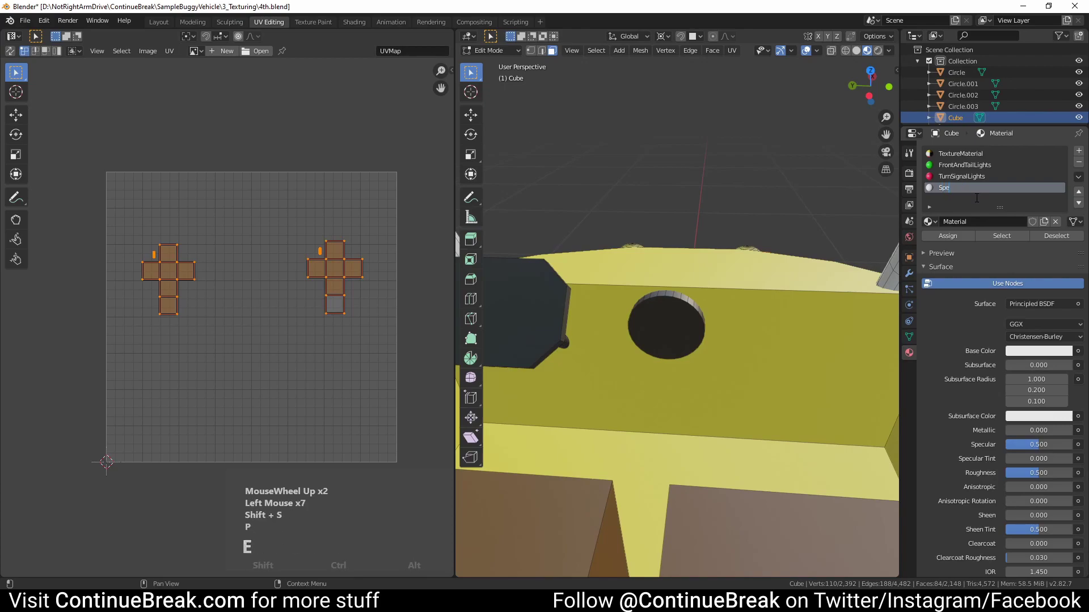
# Select the round dashboard gauge face beside the steering wheel and assign the Speedometer material to it.
pyautogui.click(657, 318)
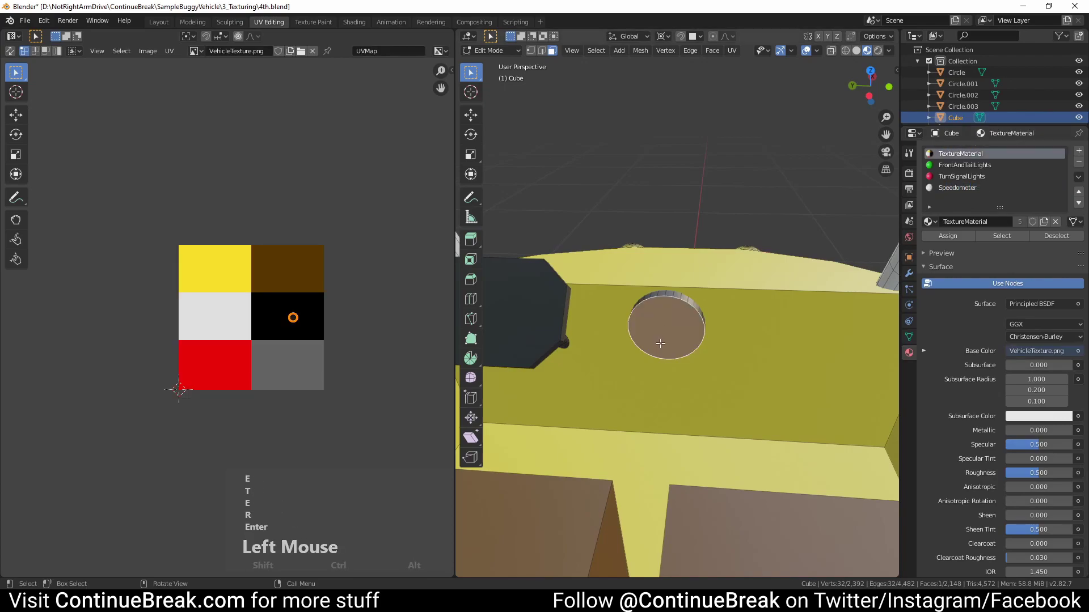
pyautogui.moveTo(658, 318); pyautogui.dragTo(876, 239, button='middle')
pyautogui.scroll(2, 876, 239)
pyautogui.click(968, 187)
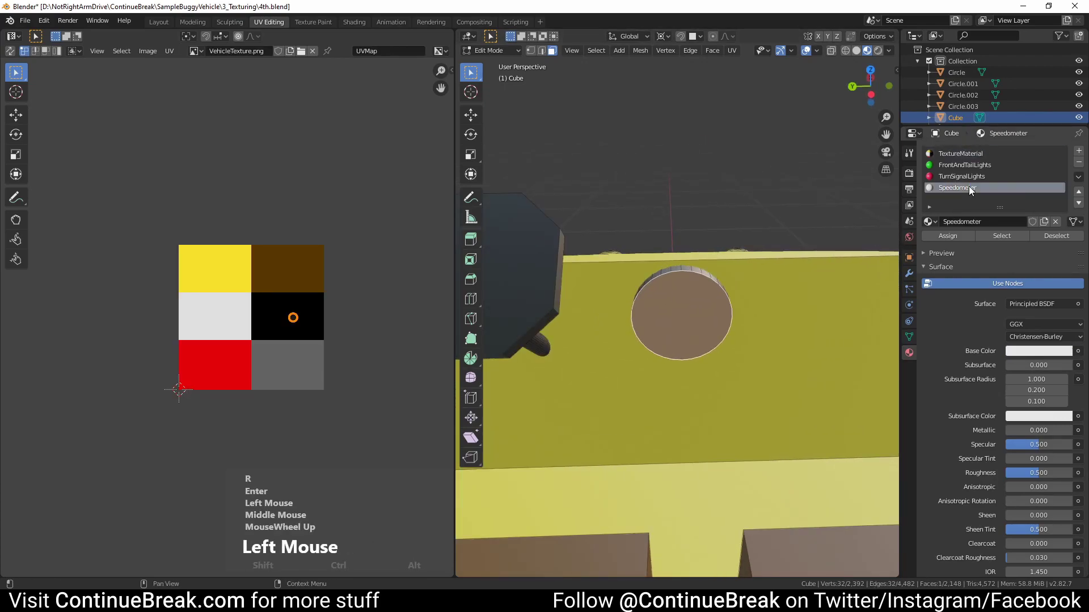
pyautogui.click(954, 235)
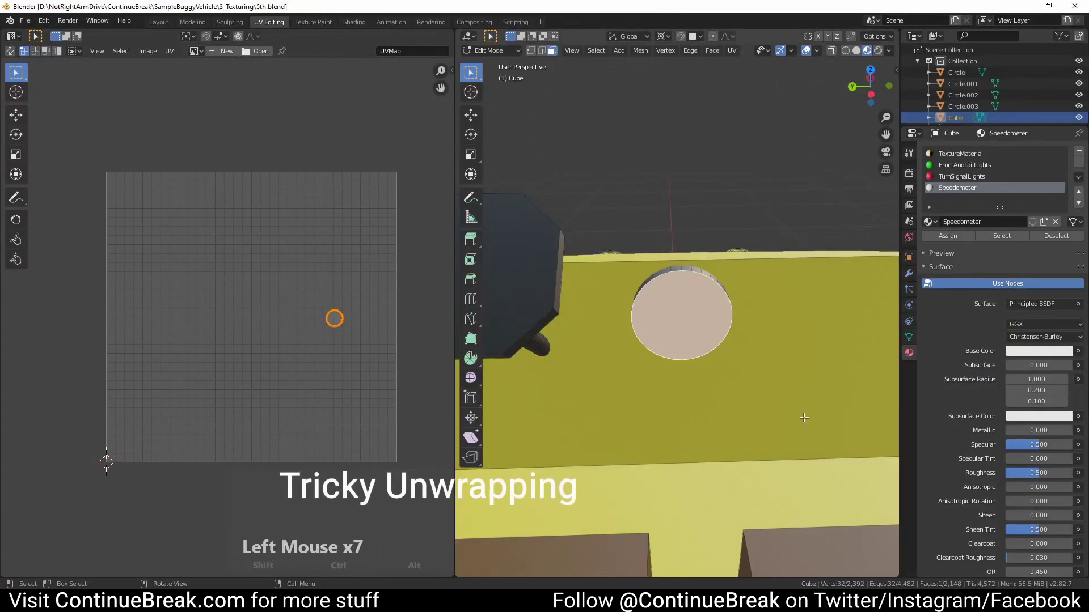
# Try a plain unwrap of the speedometer face and put TextureMaterial in its slot to check the UV orientation.
pyautogui.moveTo(732, 360); pyautogui.dragTo(730, 358, button='middle')
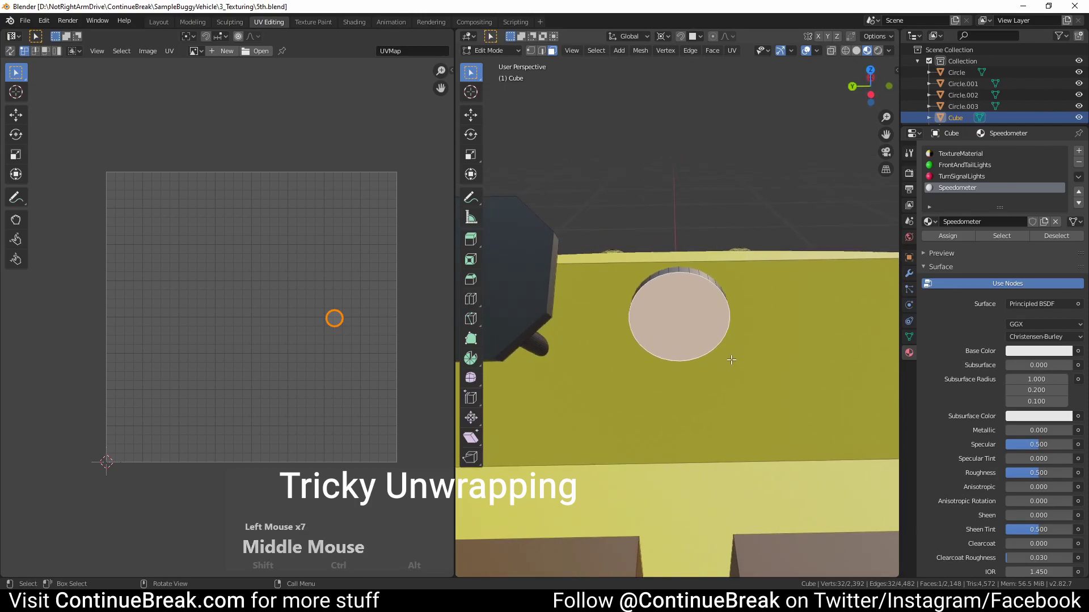
pyautogui.scroll(2, 731, 358)
pyautogui.press('u')
pyautogui.click(730, 358)
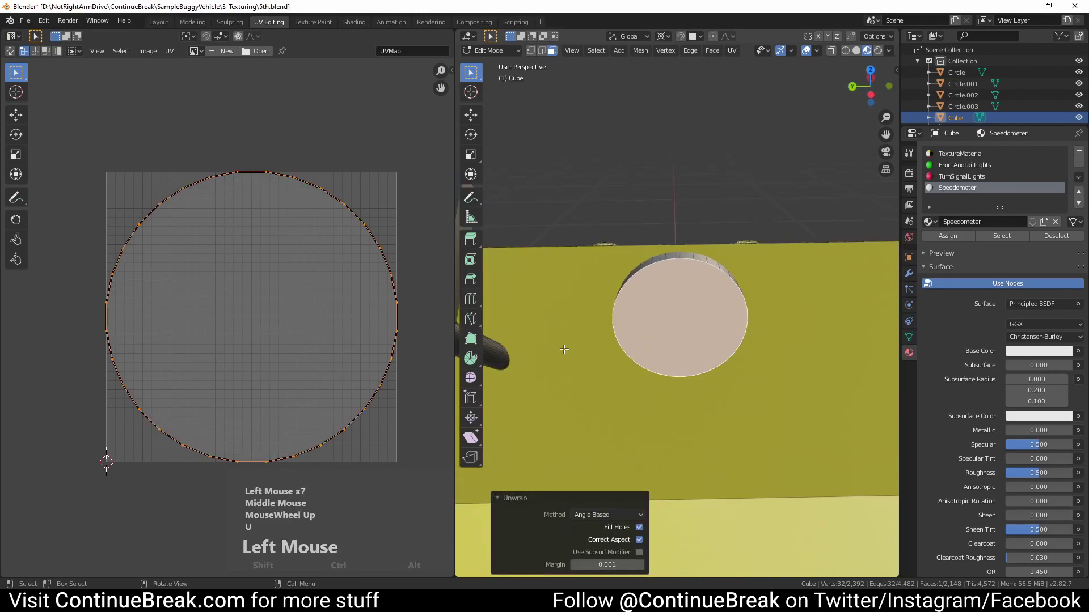
pyautogui.moveTo(607, 326)
pyautogui.mouseDown(button='middle')
pyautogui.moveTo(606, 337)
pyautogui.moveTo(618, 309)
pyautogui.mouseUp(button='middle')
pyautogui.click(929, 222)
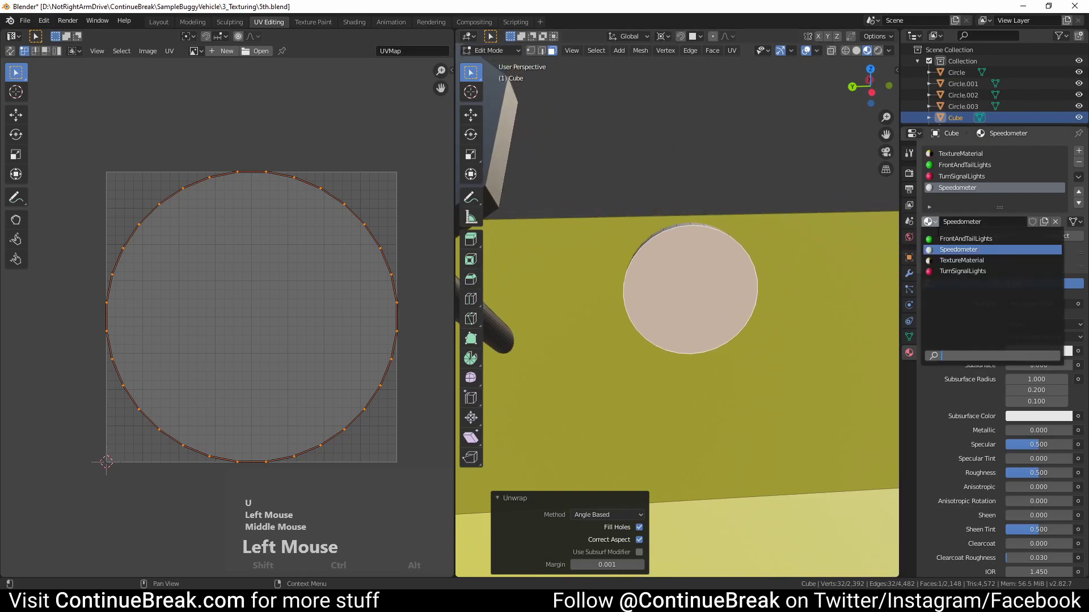
pyautogui.click(961, 260)
pyautogui.moveTo(662, 315); pyautogui.dragTo(658, 312, button='middle')
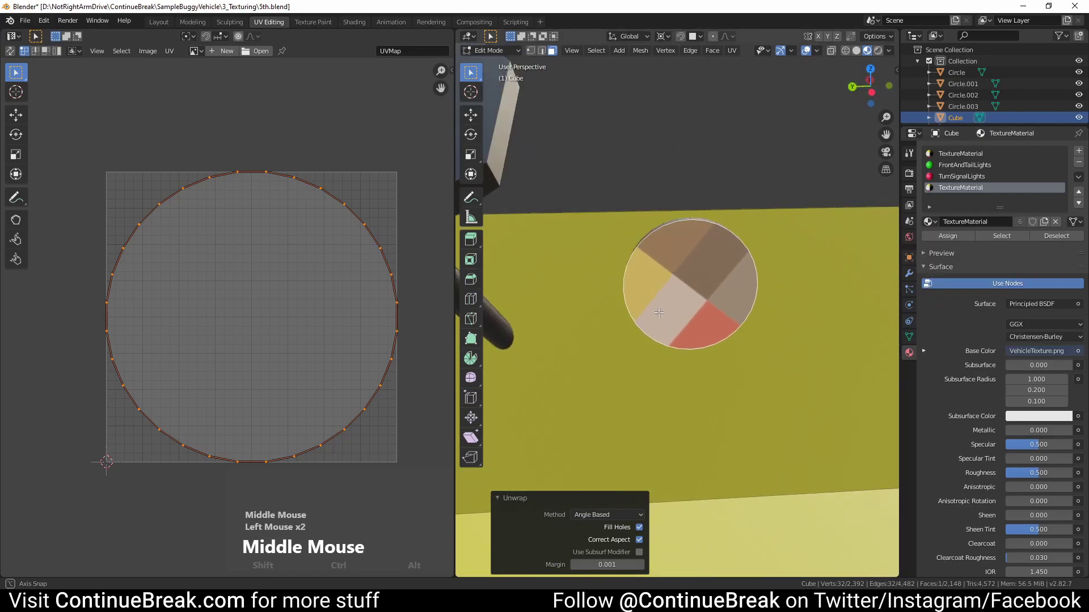
pyautogui.moveTo(278, 337); pyautogui.dragTo(277, 331, button='middle')
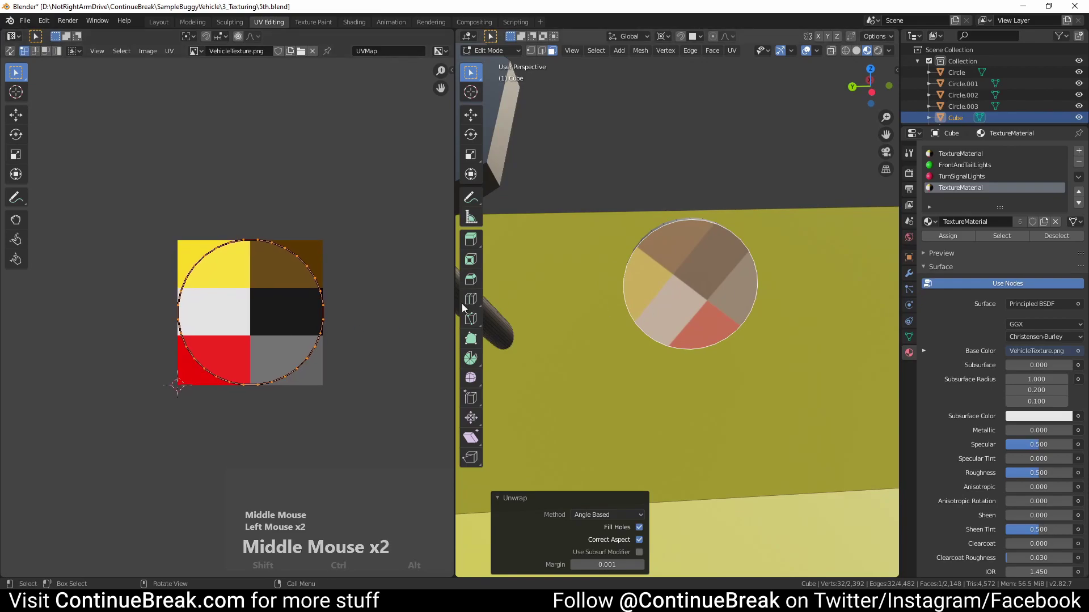
# Try to straighten the speedometer face's UVs by rotating them against the swatch texture and scaling them slightly down.
pyautogui.scroll(2, 366, 296)
pyautogui.press('r')
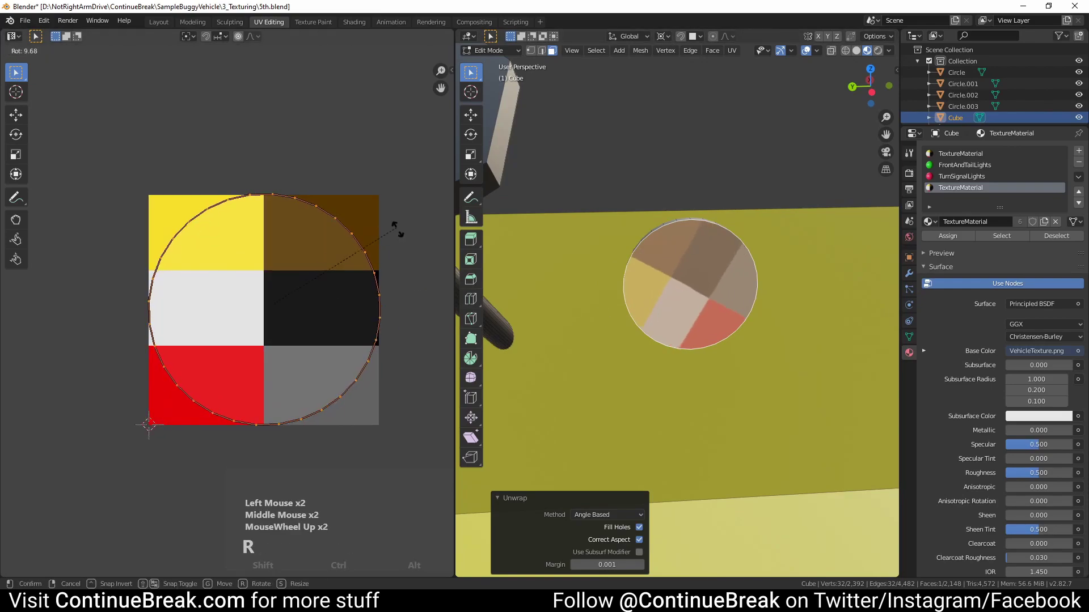
pyautogui.click(253, 163)
pyautogui.moveTo(609, 317); pyautogui.dragTo(739, 321, button='middle')
pyautogui.scroll(2, 694, 323)
pyautogui.scroll(2, 743, 321)
pyautogui.scroll(-3, 744, 321)
pyautogui.scroll(3, 281, 247)
pyautogui.scroll(5, 289, 307)
pyautogui.moveTo(338, 108); pyautogui.dragTo(366, 277, button='middle')
pyautogui.press('r')
pyautogui.click(417, 329)
pyautogui.press('s')
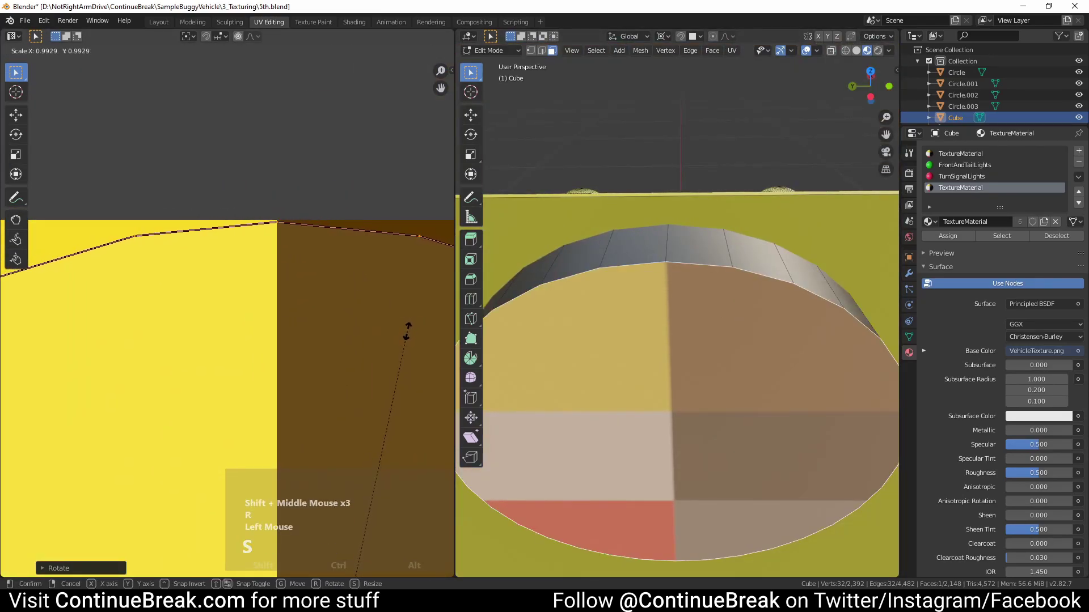
pyautogui.click(408, 334)
pyautogui.scroll(-3, 614, 319)
pyautogui.scroll(-2, 615, 319)
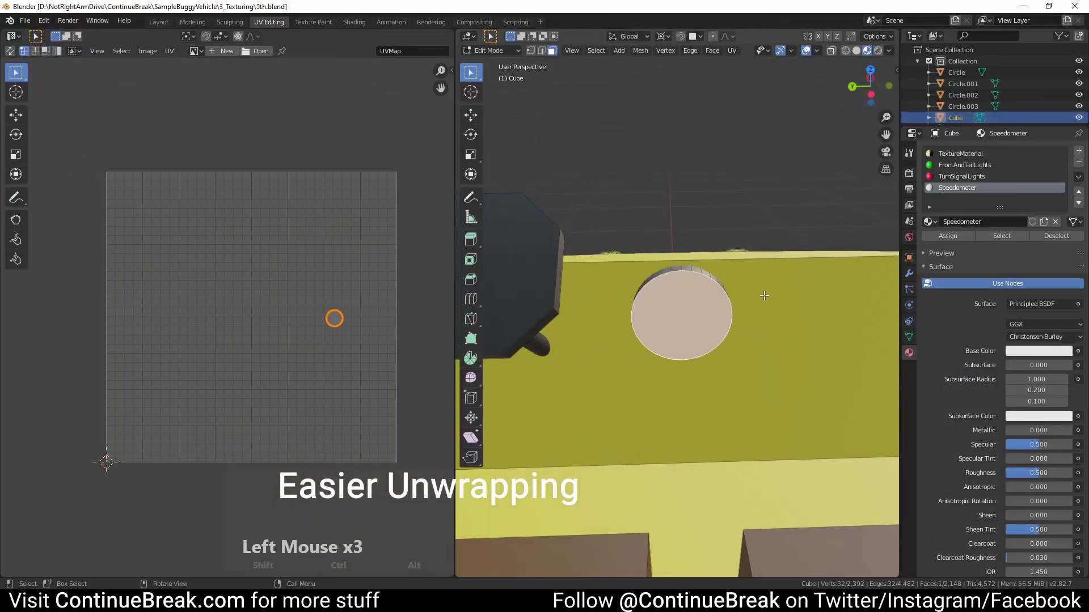
# Project the speedometer face's UVs from the left orthographic view, scaled to the UV bounds.
pyautogui.moveTo(764, 295); pyautogui.dragTo(751, 316, button='middle')
pyautogui.scroll(-2, 757, 305)
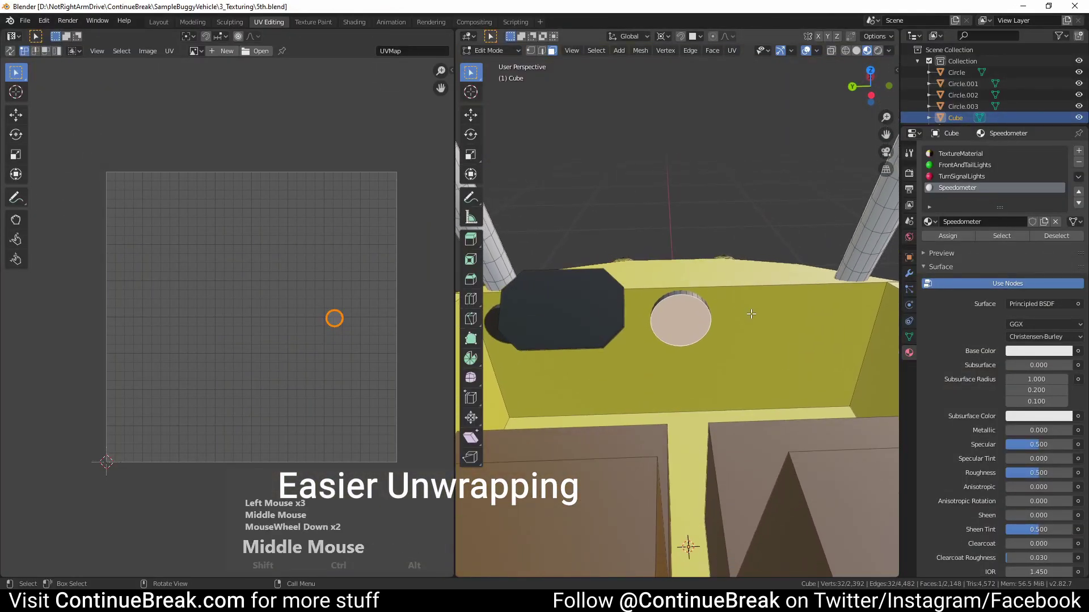
pyautogui.press('ctrl+KP_3')
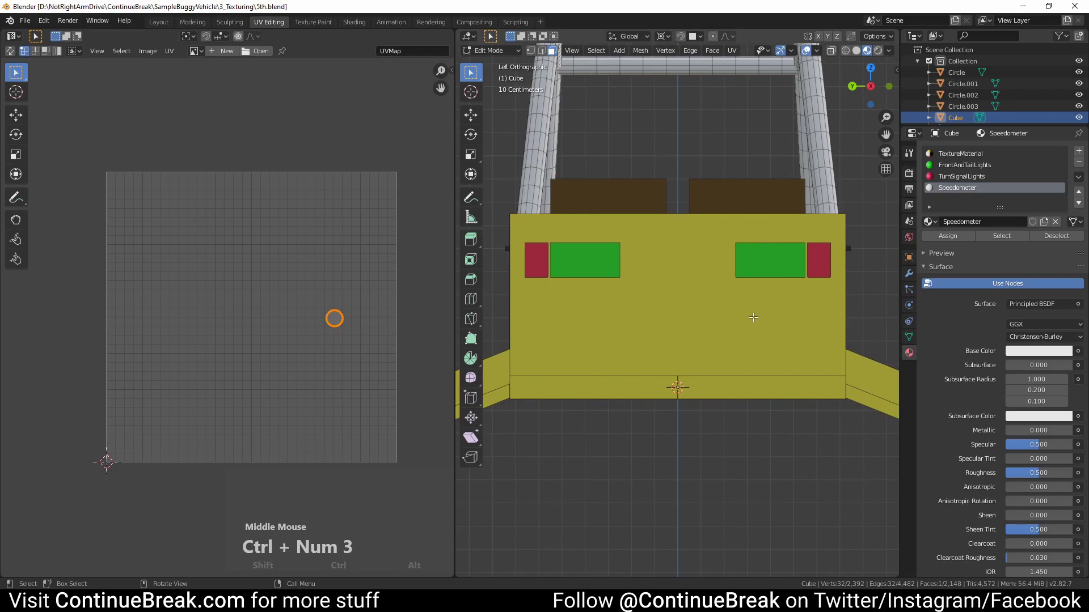
pyautogui.press('u')
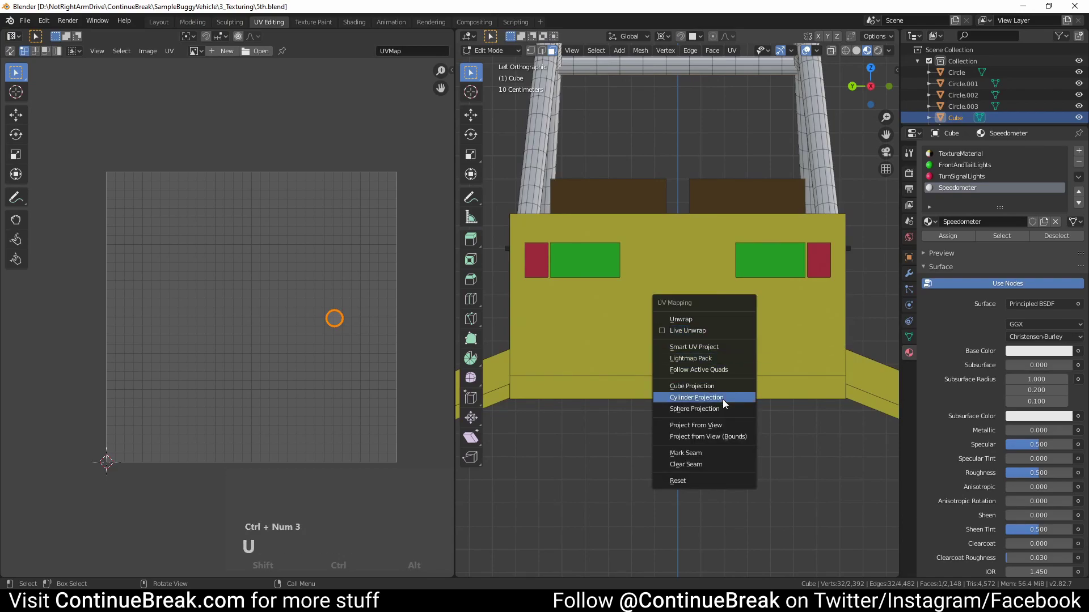
pyautogui.click(724, 437)
# Temporarily put TextureMaterial in the speedometer's slot to check the projected UVs, and restore the Speedometer material.
pyautogui.moveTo(636, 301); pyautogui.dragTo(689, 510, button='middle')
pyautogui.scroll(2, 683, 546)
pyautogui.click(930, 222)
pyautogui.click(963, 261)
pyautogui.moveTo(743, 278); pyautogui.dragTo(941, 286, button='middle')
pyautogui.scroll(4, 731, 304)
pyautogui.scroll(-1, 719, 312)
pyautogui.click(929, 222)
pyautogui.click(961, 250)
# Add a fifth material slot to the body and create a material named Tachometer in it.
pyautogui.scroll(-3, 744, 301)
pyautogui.click(1078, 151)
pyautogui.click(950, 199)
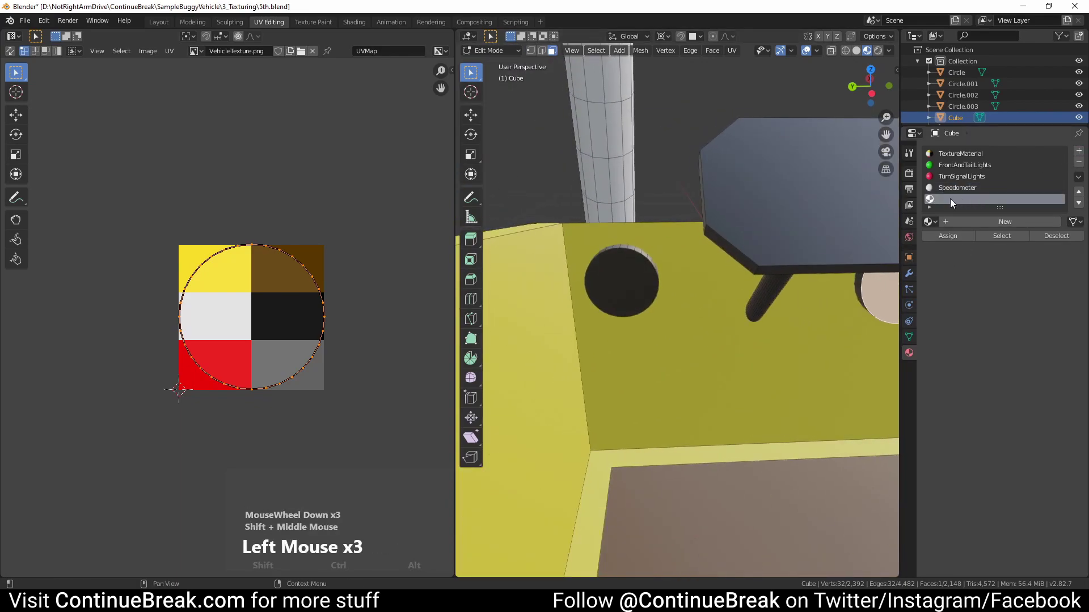
pyautogui.click(970, 220)
pyautogui.doubleClick(992, 200)
pyautogui.write('Tachometer')
pyautogui.press('Return')
# Assign the Tachometer material to the round gauge face on the other side of the steering wheel.
pyautogui.click(959, 153)
pyautogui.click(947, 236)
pyautogui.click(952, 199)
pyautogui.click(948, 236)
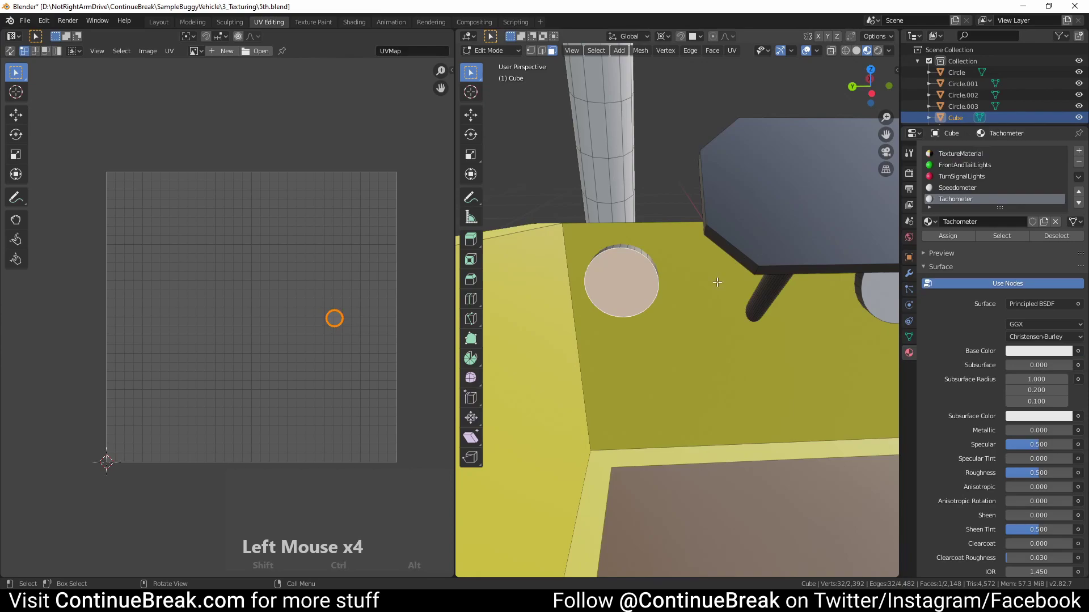
# Project the tachometer face's UVs from the left orthographic view, scaled to the UV bounds.
pyautogui.moveTo(636, 310); pyautogui.dragTo(636, 303, button='middle')
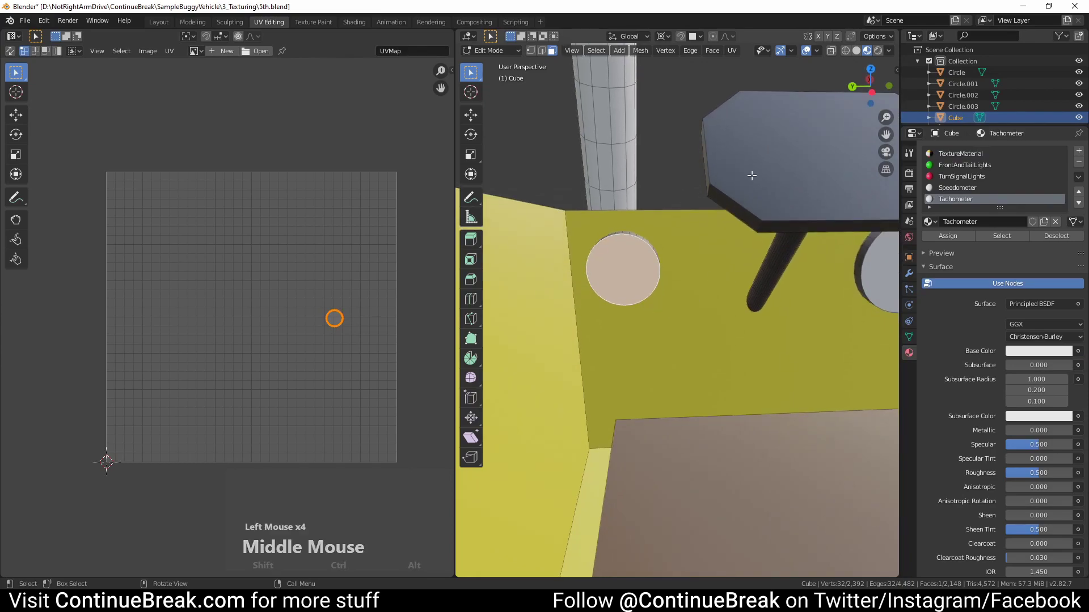
pyautogui.click(869, 93)
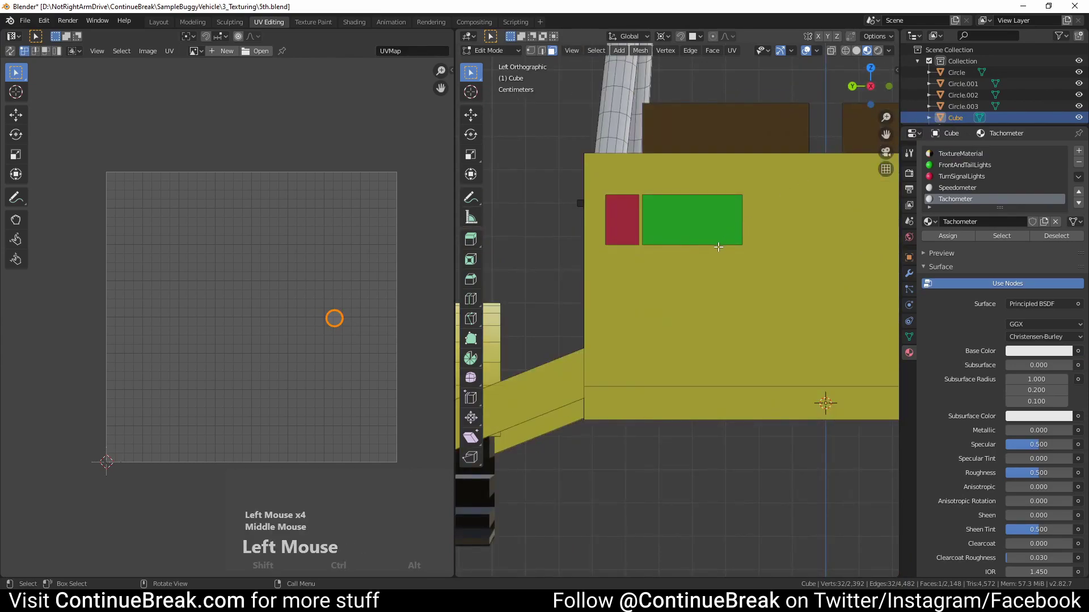
pyautogui.scroll(-2, 716, 247)
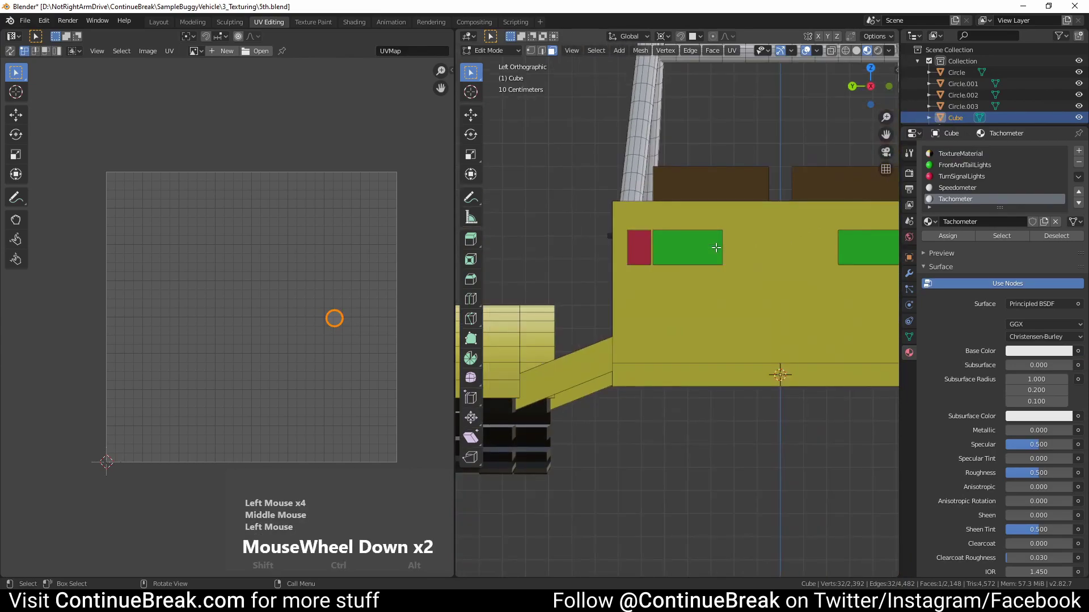
pyautogui.press('u')
pyautogui.click(753, 312)
pyautogui.moveTo(687, 273); pyautogui.dragTo(713, 286, button='middle')
pyautogui.scroll(3, 690, 286)
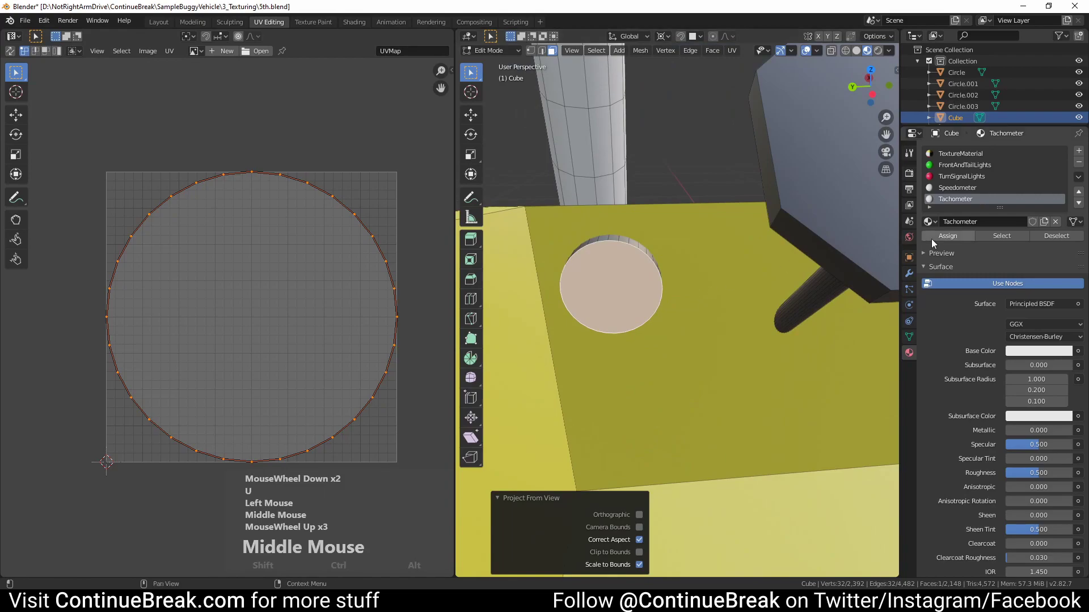
# Temporarily switch the tachometer's slot to TextureMaterial to check its UVs, and restore the Tachometer material.
pyautogui.click(937, 221)
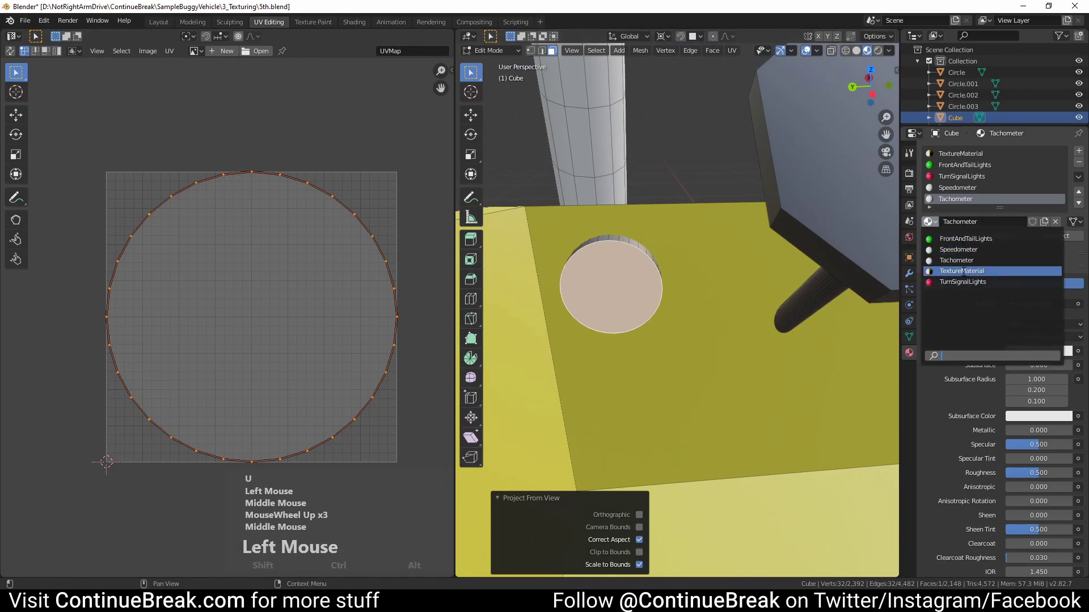
pyautogui.click(944, 271)
pyautogui.click(930, 221)
pyautogui.click(944, 260)
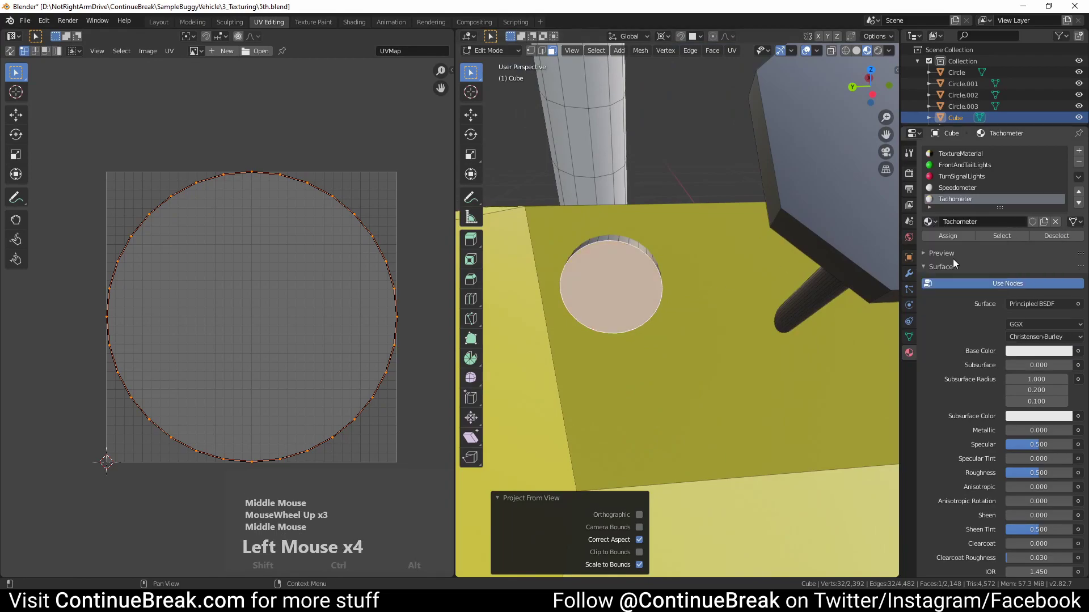
pyautogui.keyDown('shift'); pyautogui.moveTo(666, 286); pyautogui.dragTo(680, 278, button='middle'); pyautogui.keyUp('shift')
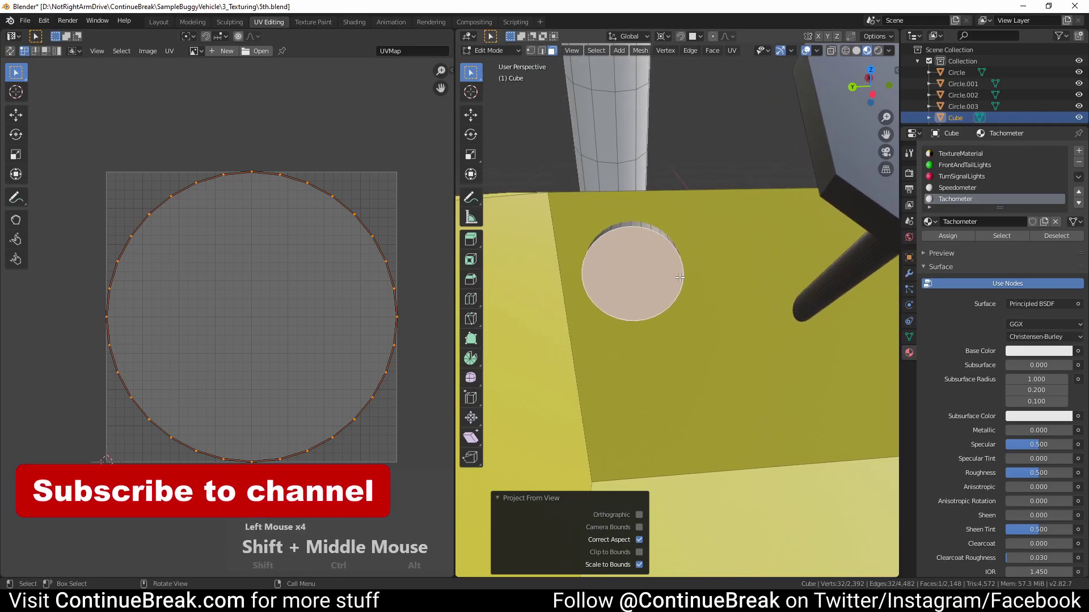
pyautogui.scroll(-2, 680, 278)
pyautogui.scroll(-3, 686, 277)
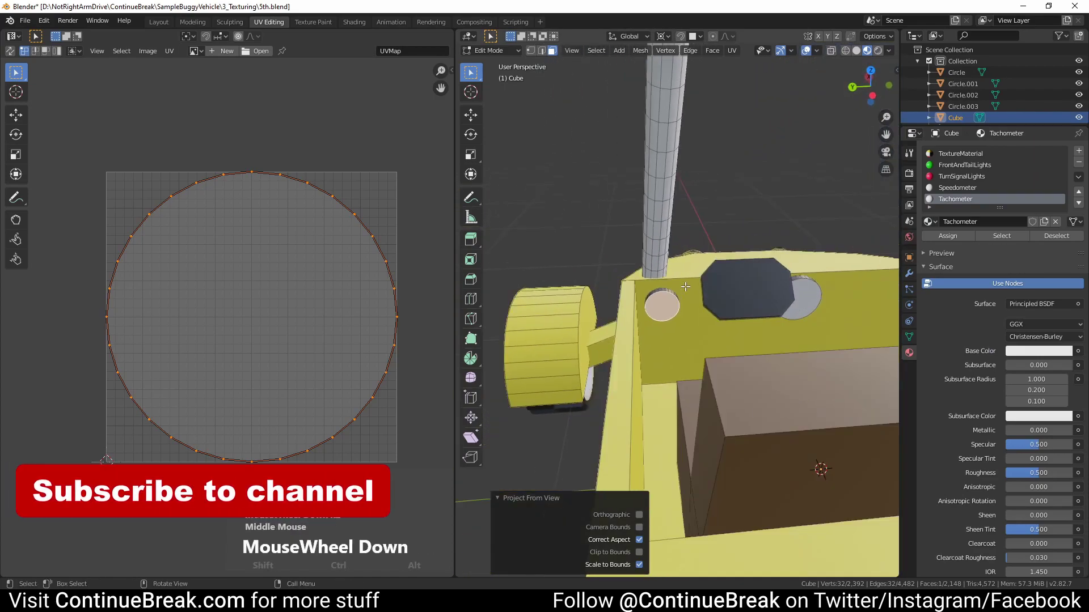